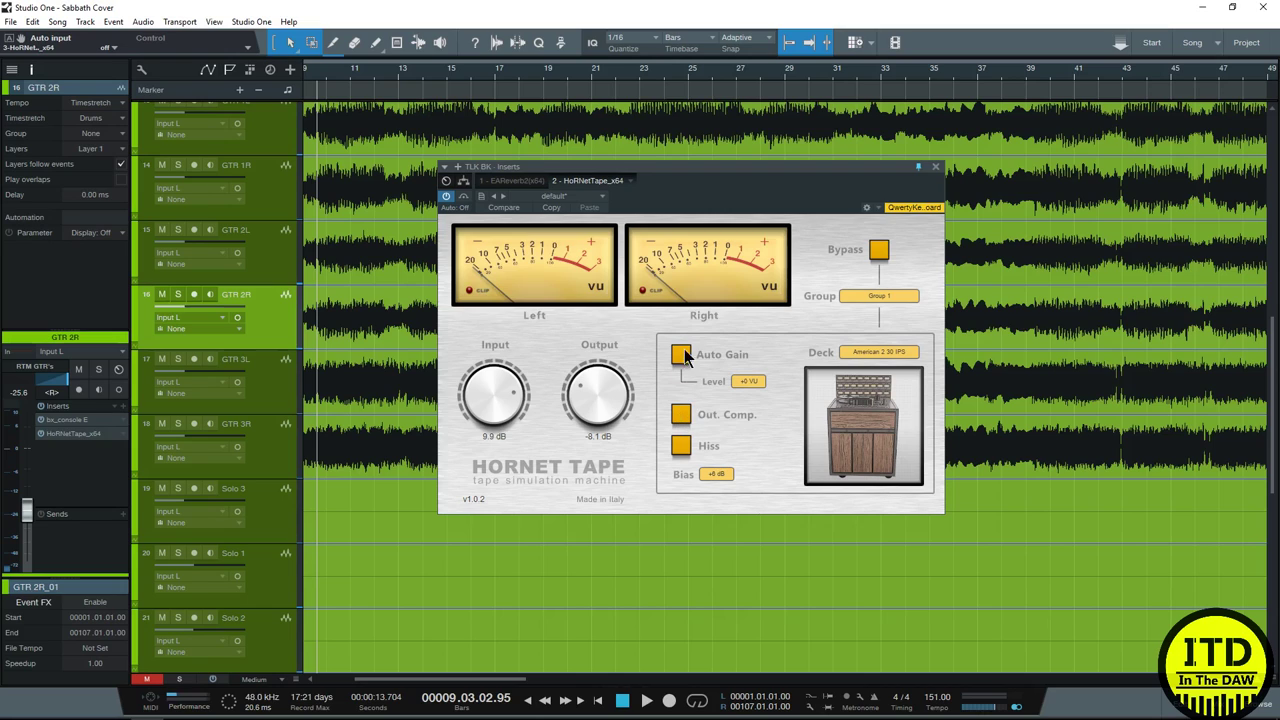
# Step: Review the Level, Deck and Bias choices without changing them, then switch to the Console
pyautogui.click(750, 381)
pyautogui.click(783, 365)
pyautogui.click(860, 297)
pyautogui.click(880, 352)
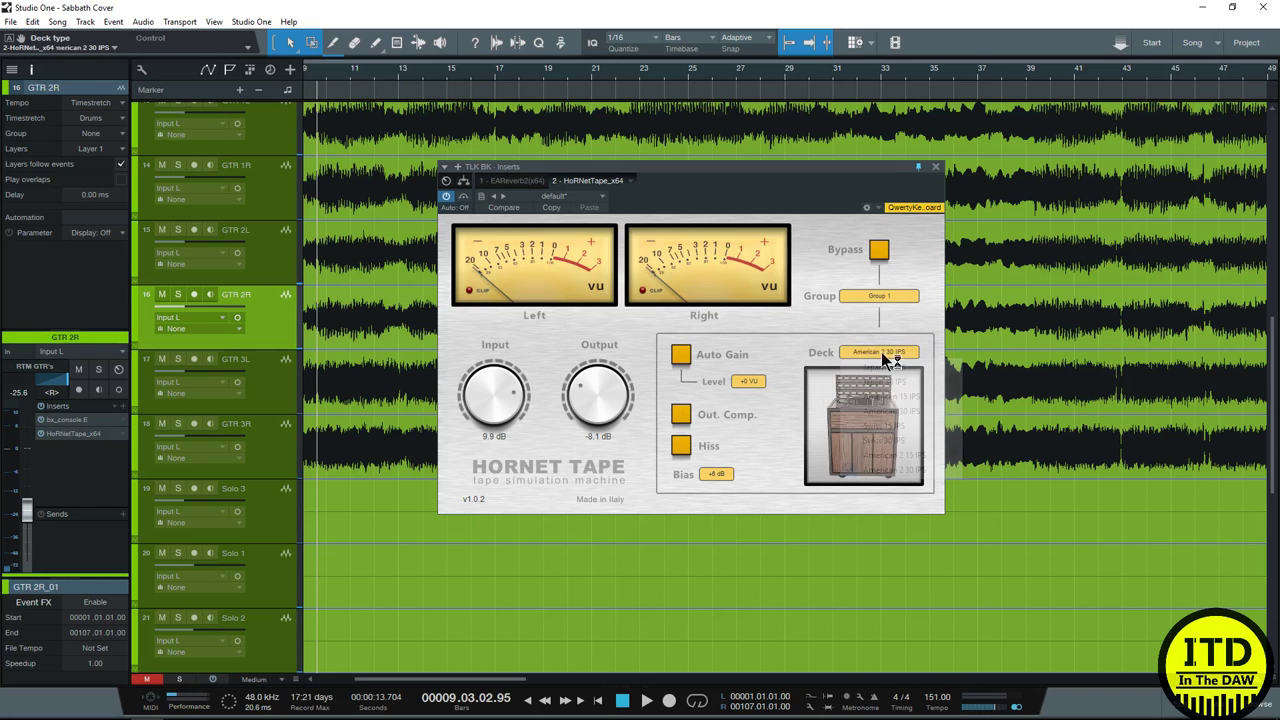
pyautogui.click(804, 336)
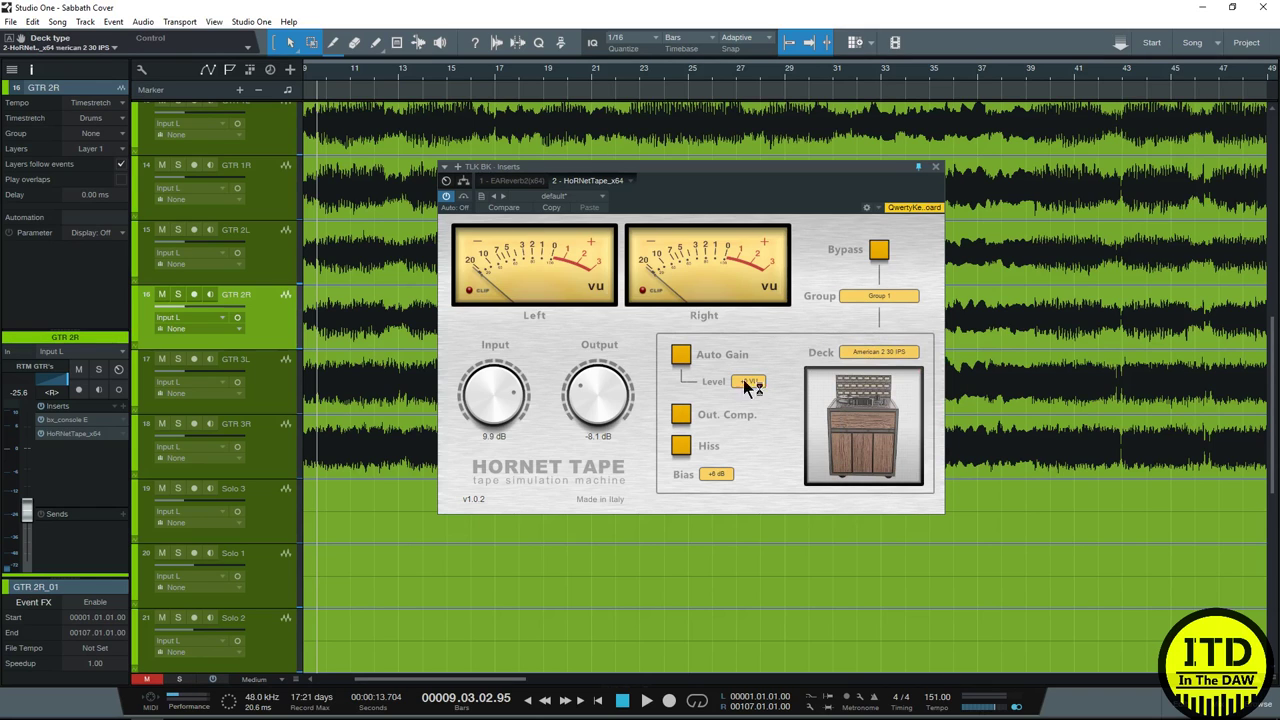
pyautogui.click(714, 474)
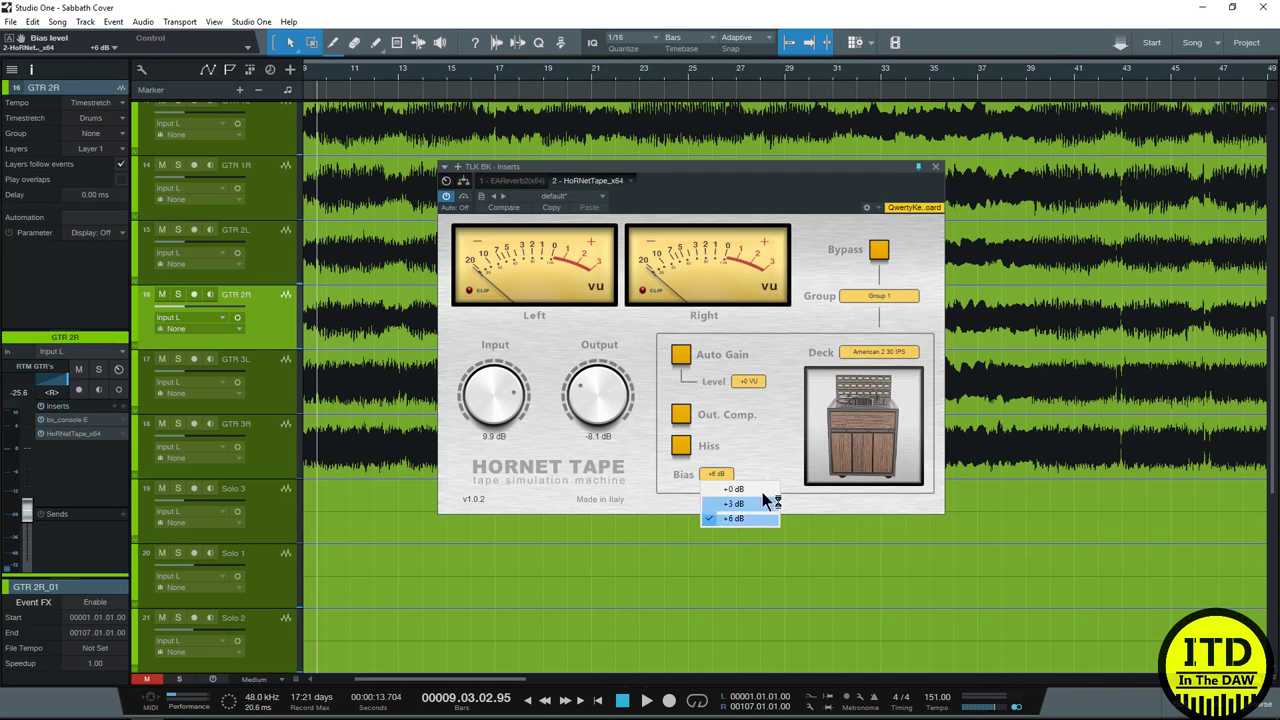
pyautogui.press('F3')
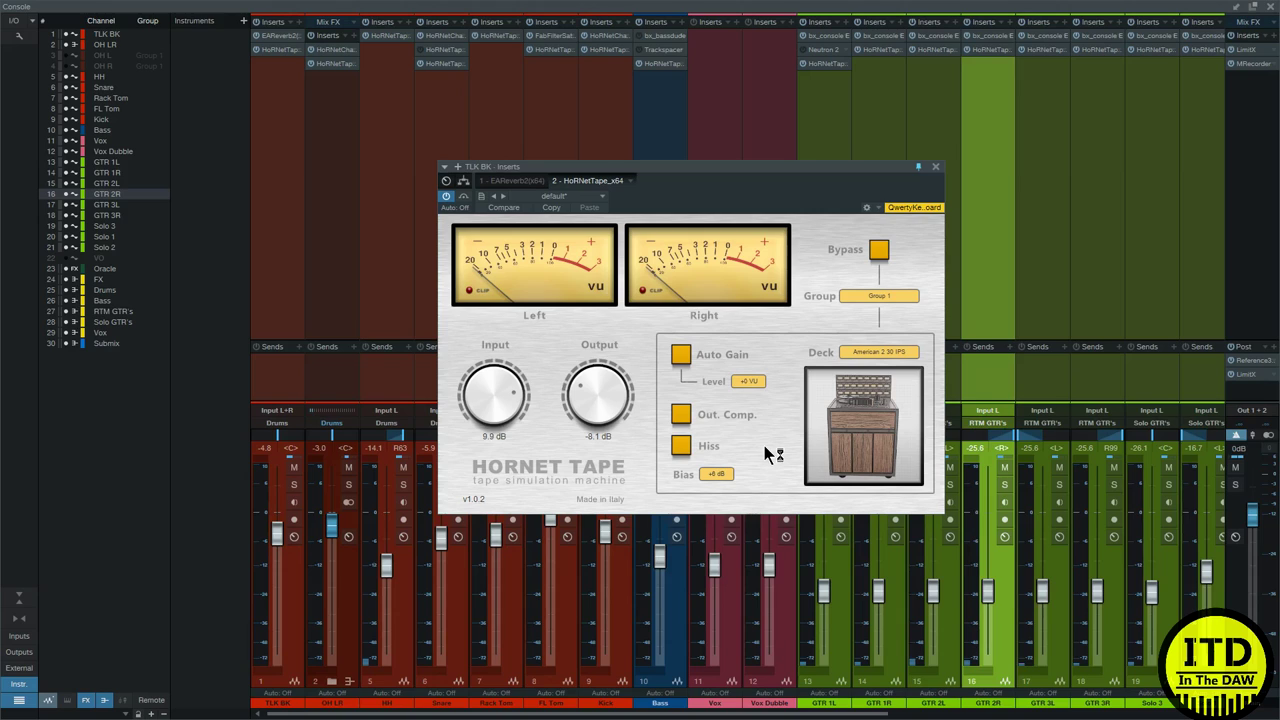
# Step: Bypass Hornet Tape, return to the arrange view and start song playback
pyautogui.click(878, 256)
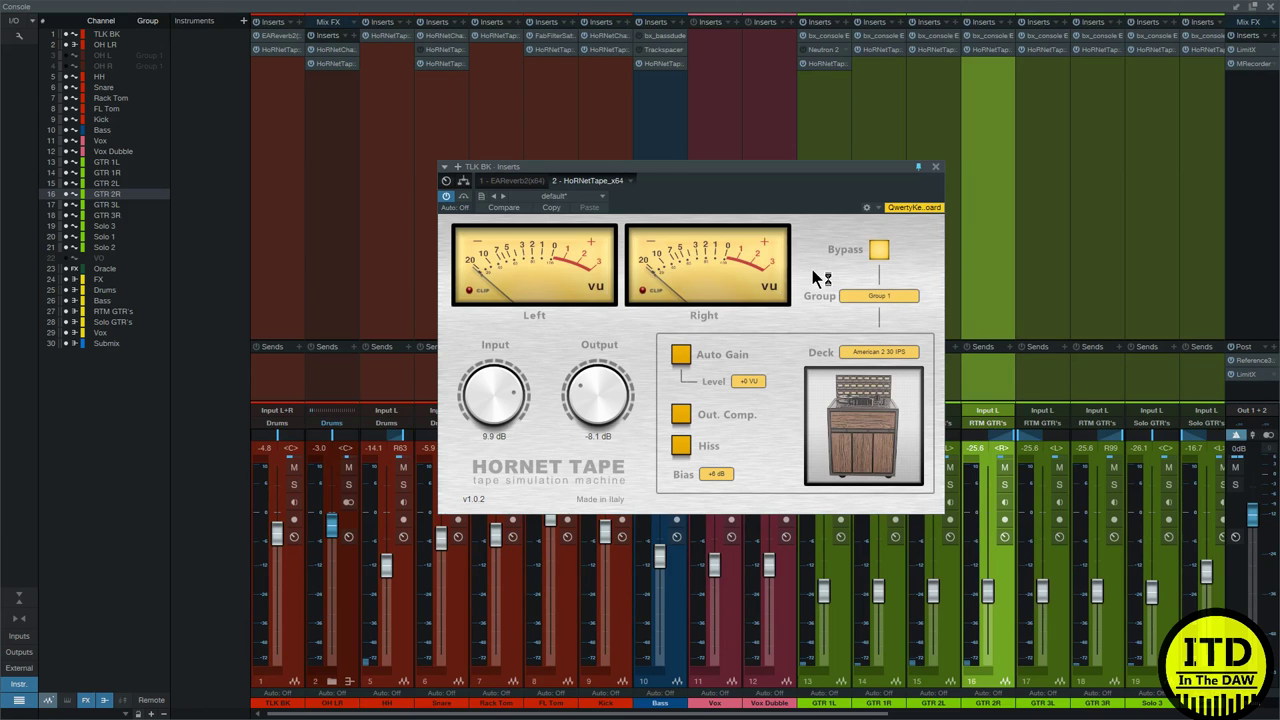
pyautogui.press('F3')
pyautogui.scroll(5, 376, 218)
pyautogui.scroll(2, 376, 218)
pyautogui.press('space')
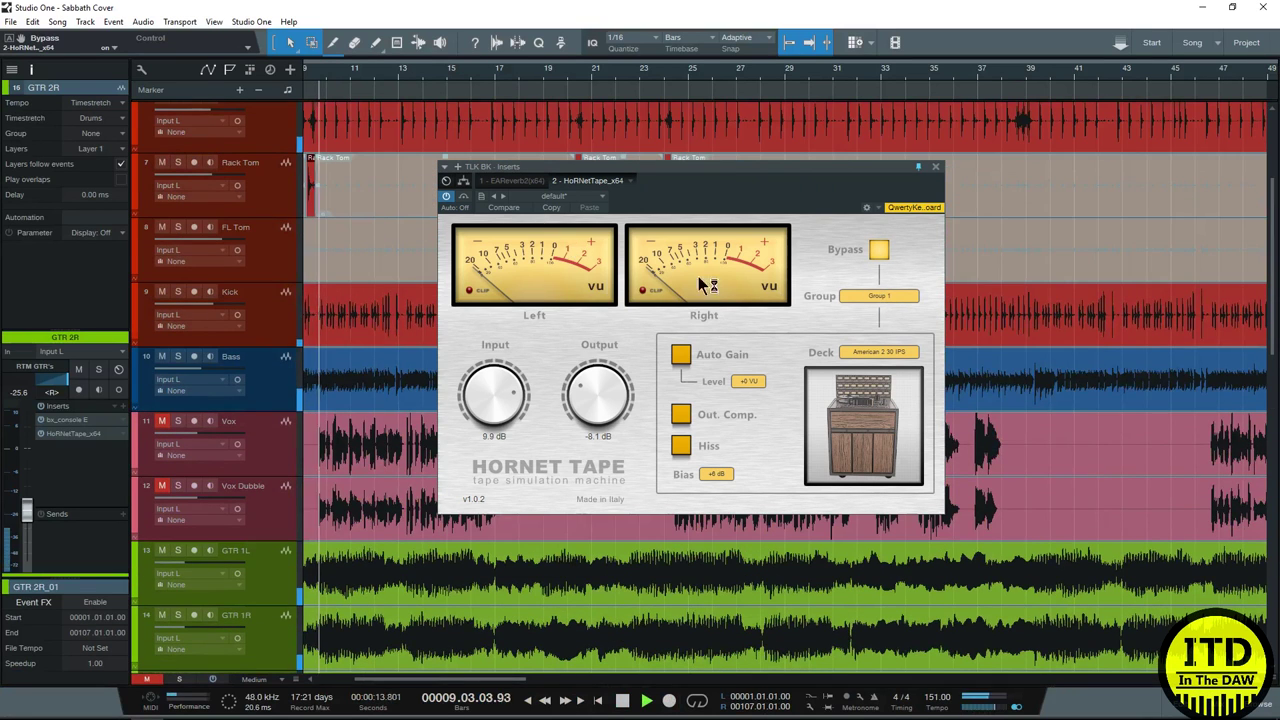
# Step: Toggle Hornet Tape's bypass on and off to compare, leaving the effect active
pyautogui.click(877, 252)
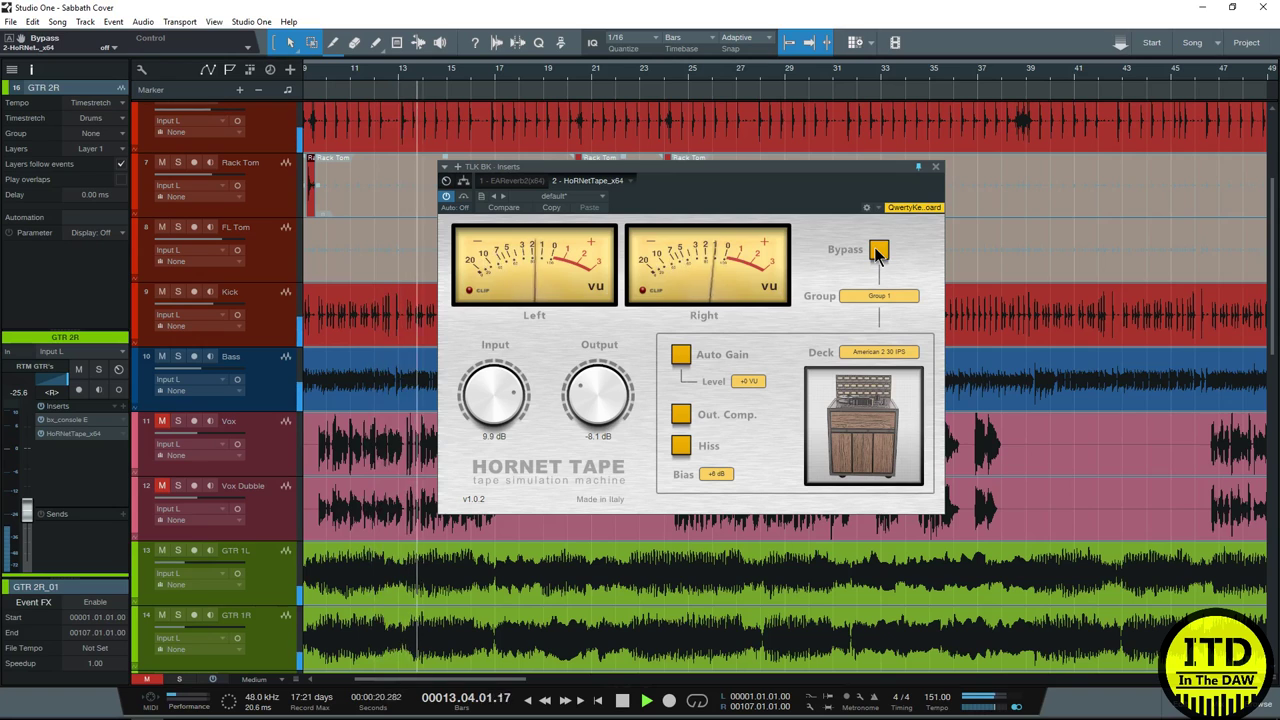
pyautogui.click(877, 252)
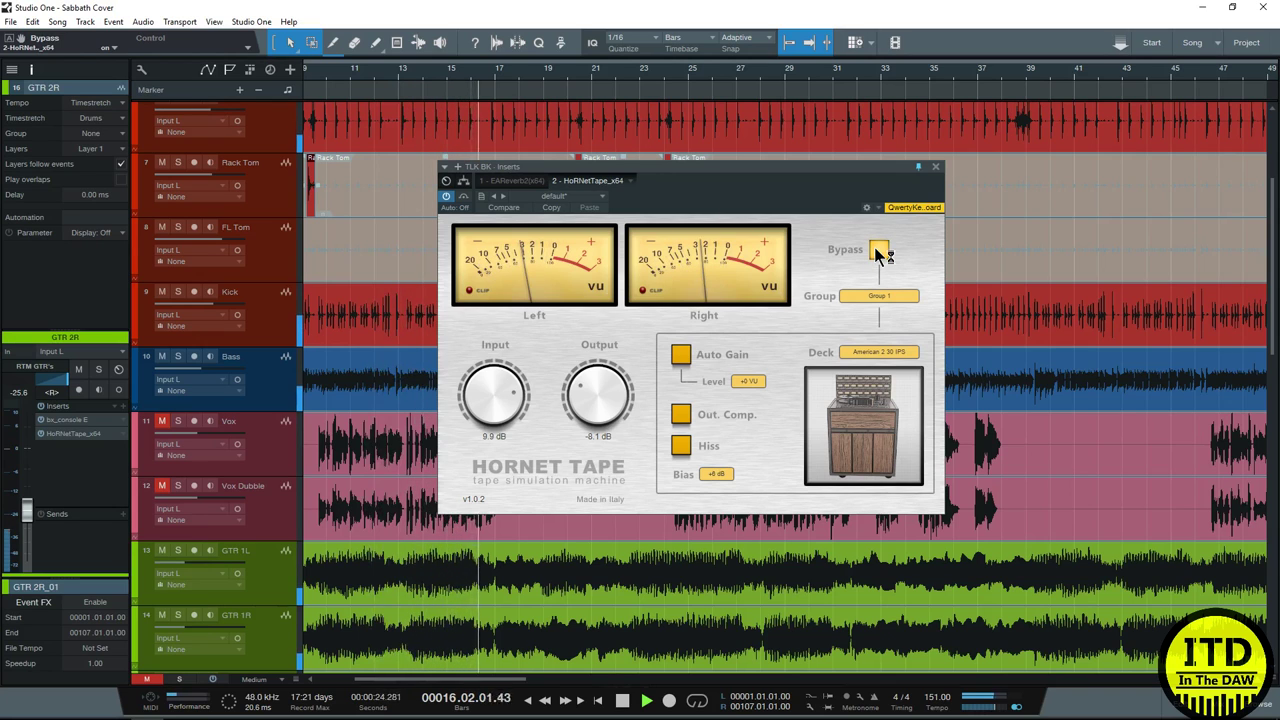
pyautogui.click(877, 252)
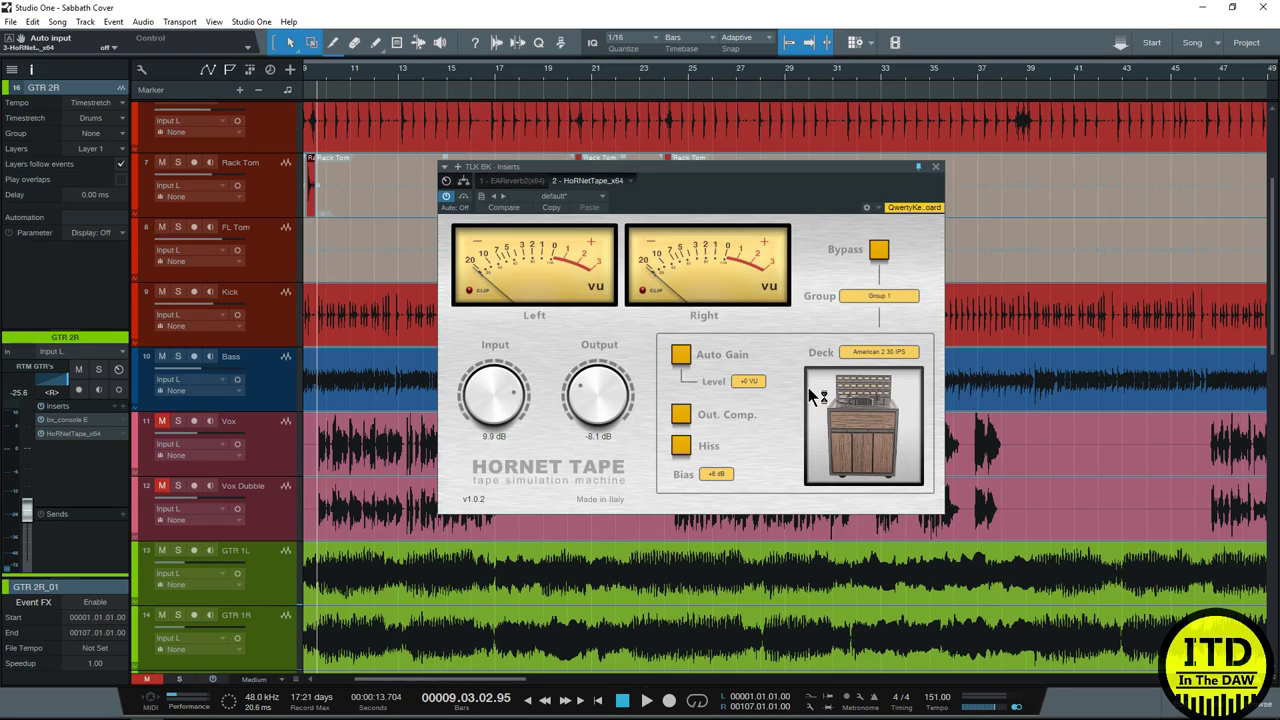
pyautogui.click(879, 353)
pyautogui.click(880, 461)
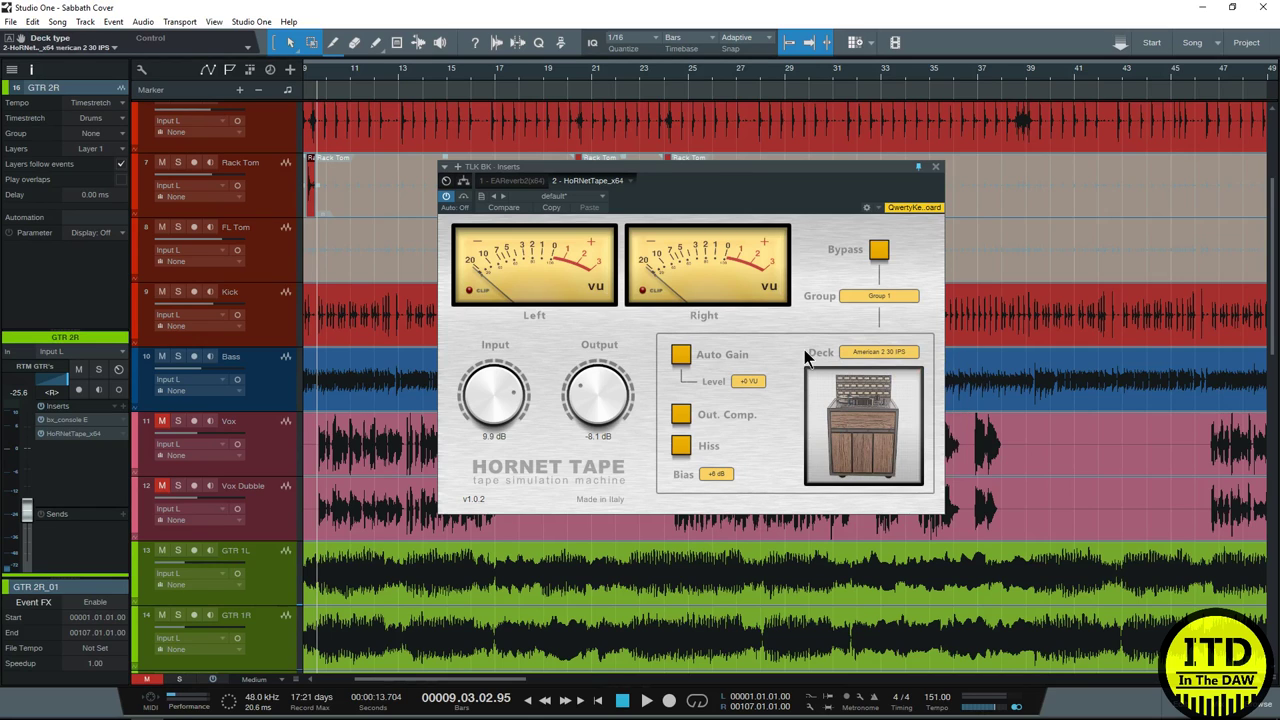
pyautogui.click(724, 477)
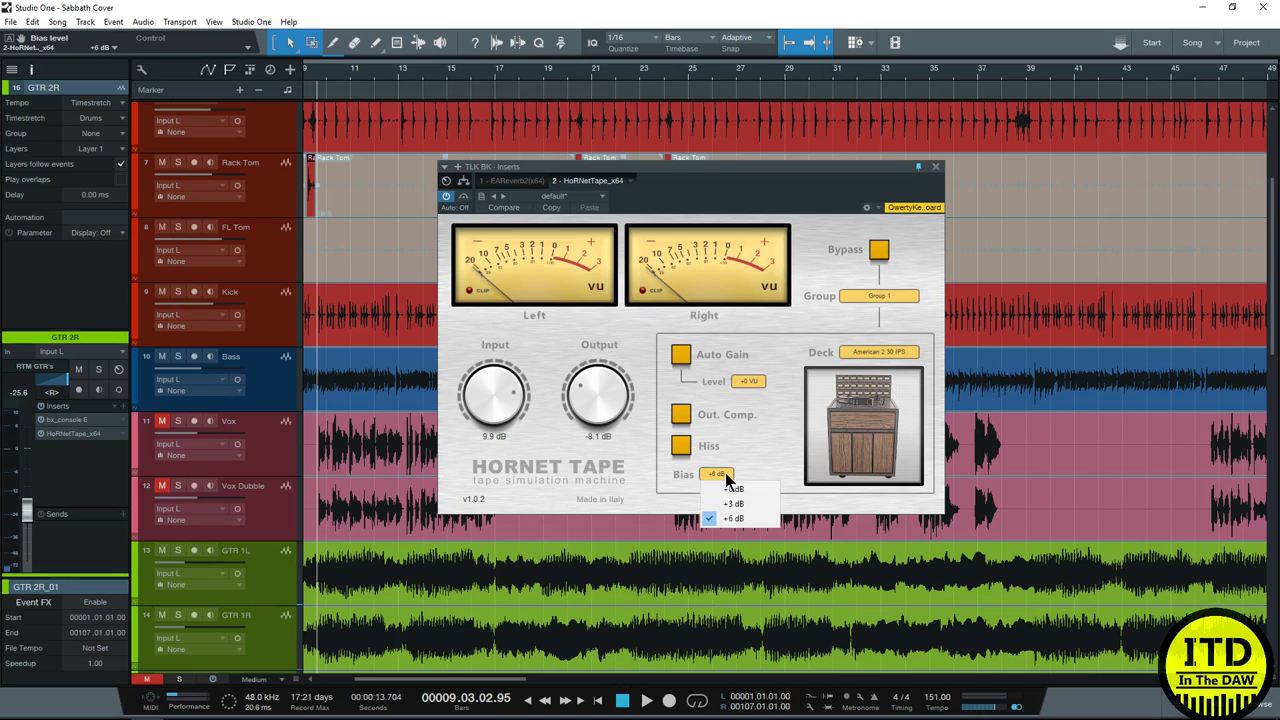
pyautogui.click(761, 419)
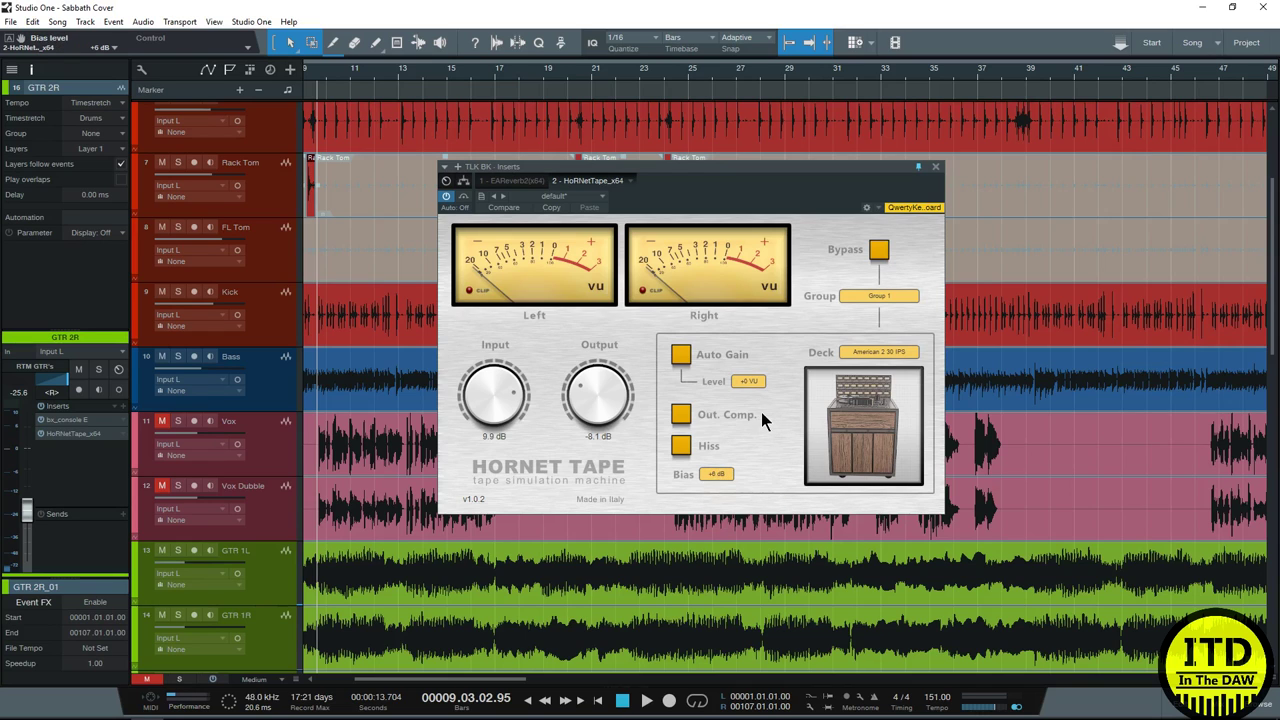
pyautogui.press('space')
pyautogui.click(724, 477)
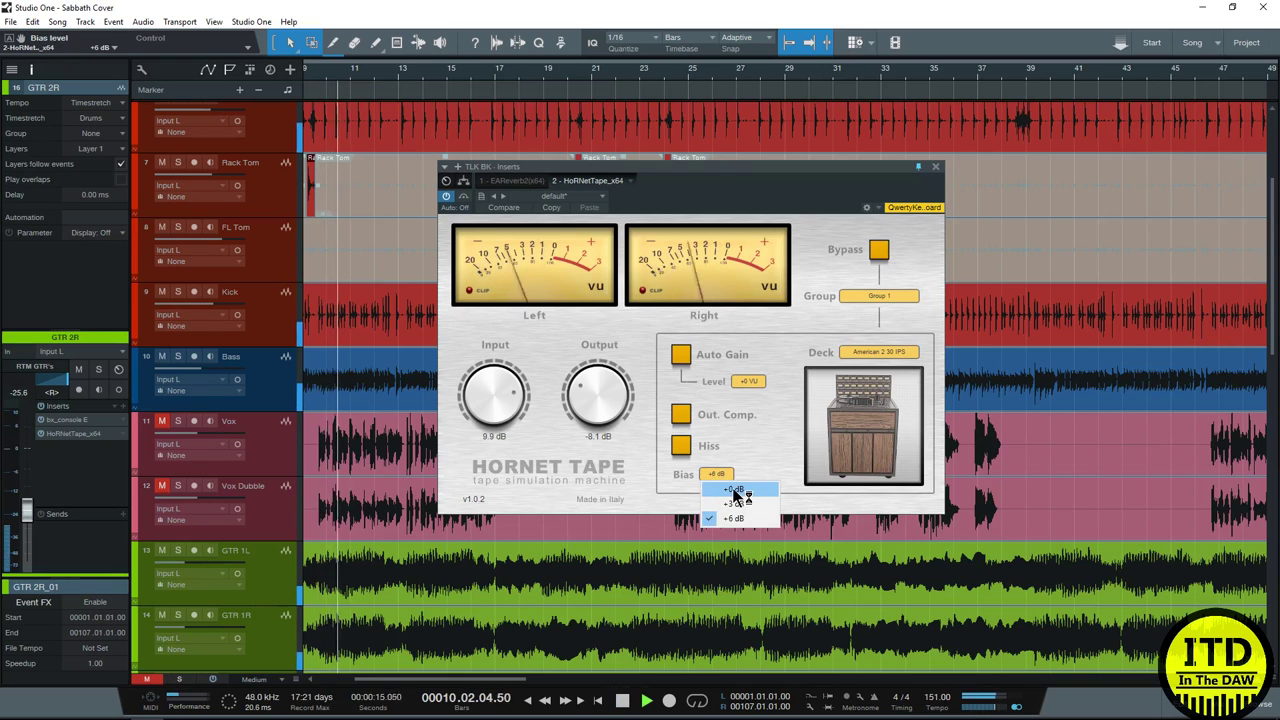
pyautogui.click(735, 490)
pyautogui.click(724, 477)
pyautogui.click(734, 504)
pyautogui.click(715, 478)
pyautogui.click(734, 519)
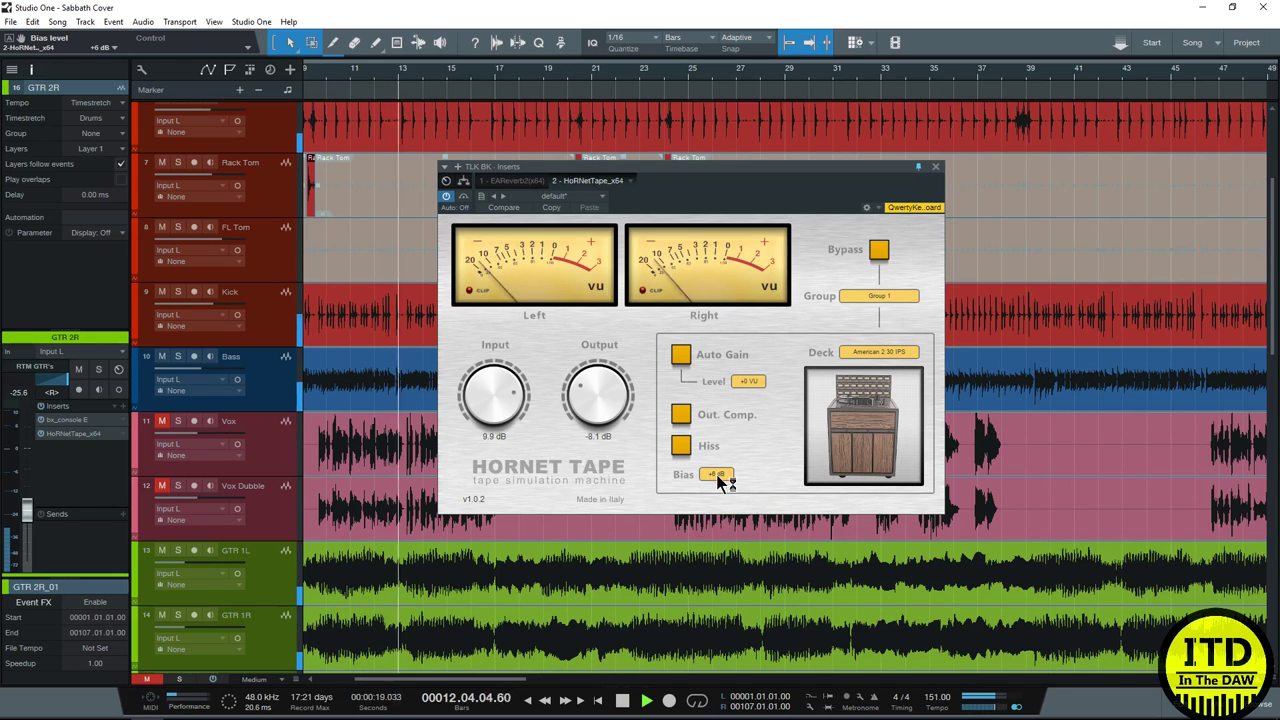
pyautogui.click(724, 478)
pyautogui.click(730, 490)
pyautogui.click(722, 478)
pyautogui.click(733, 490)
pyautogui.press('space')
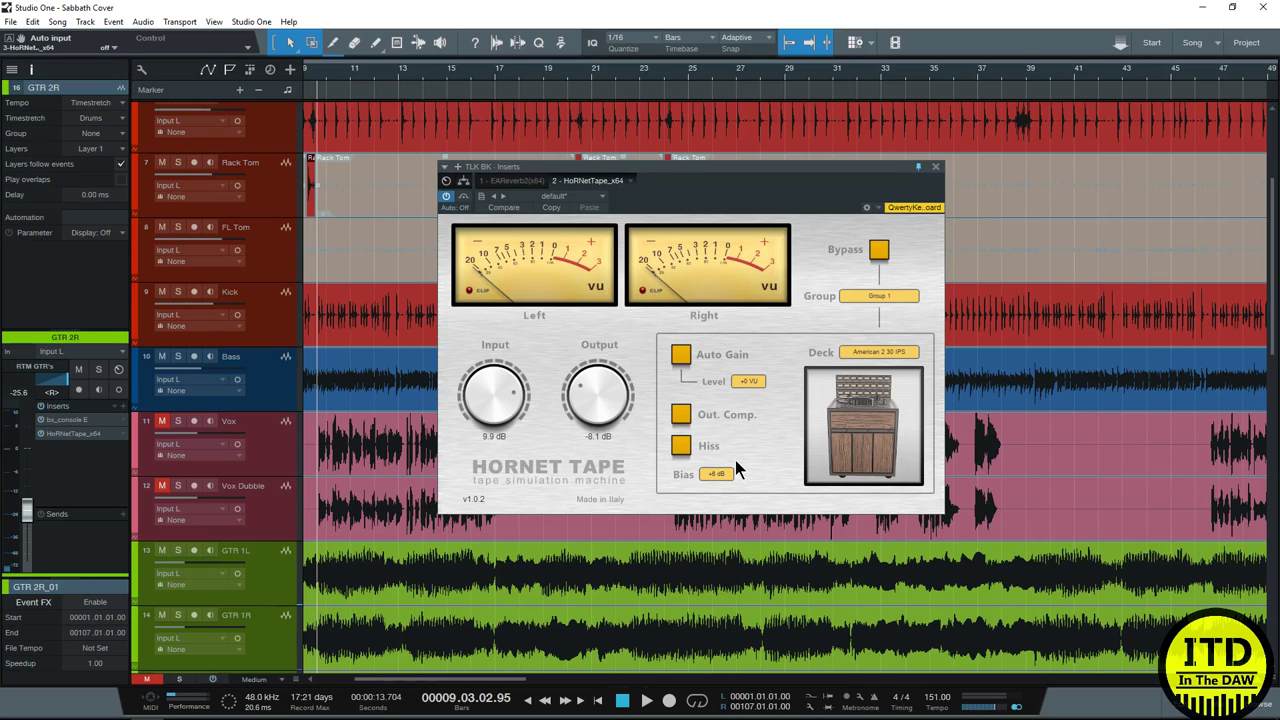
# Step: Compare the Japan 15 IPS and American 2 15 IPS tape decks on TLK BK
pyautogui.click(877, 352)
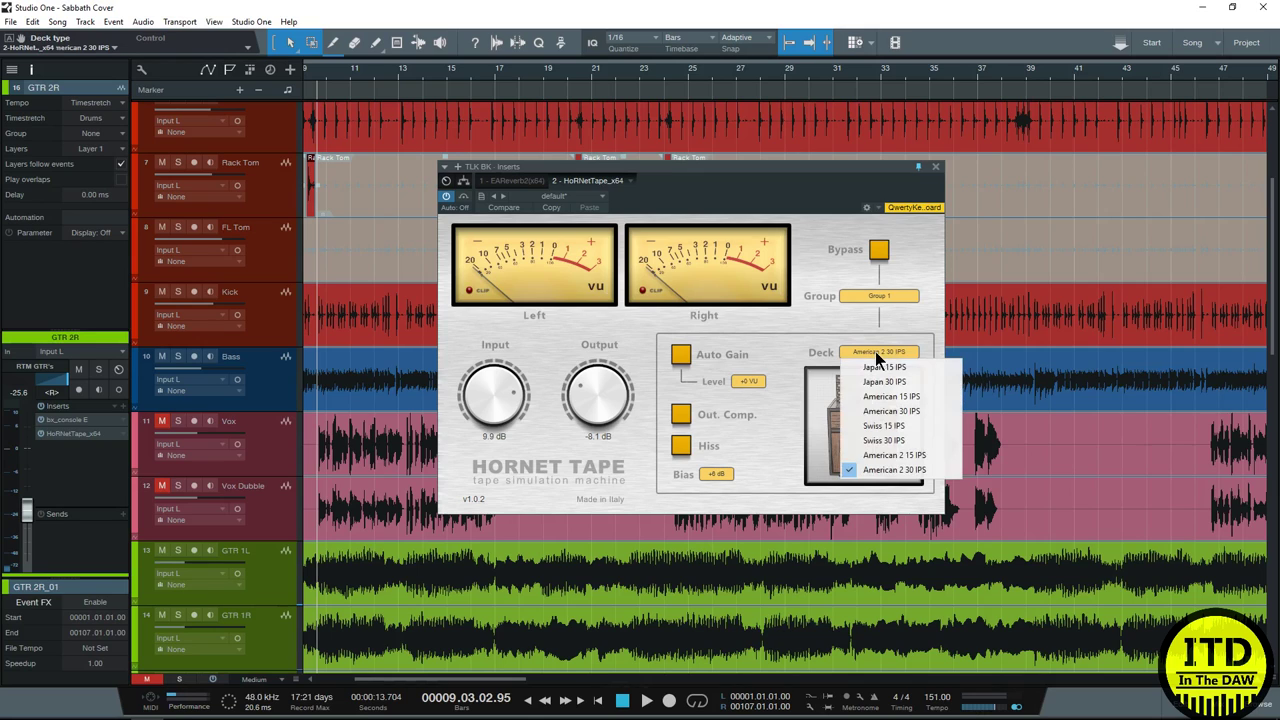
pyautogui.click(867, 320)
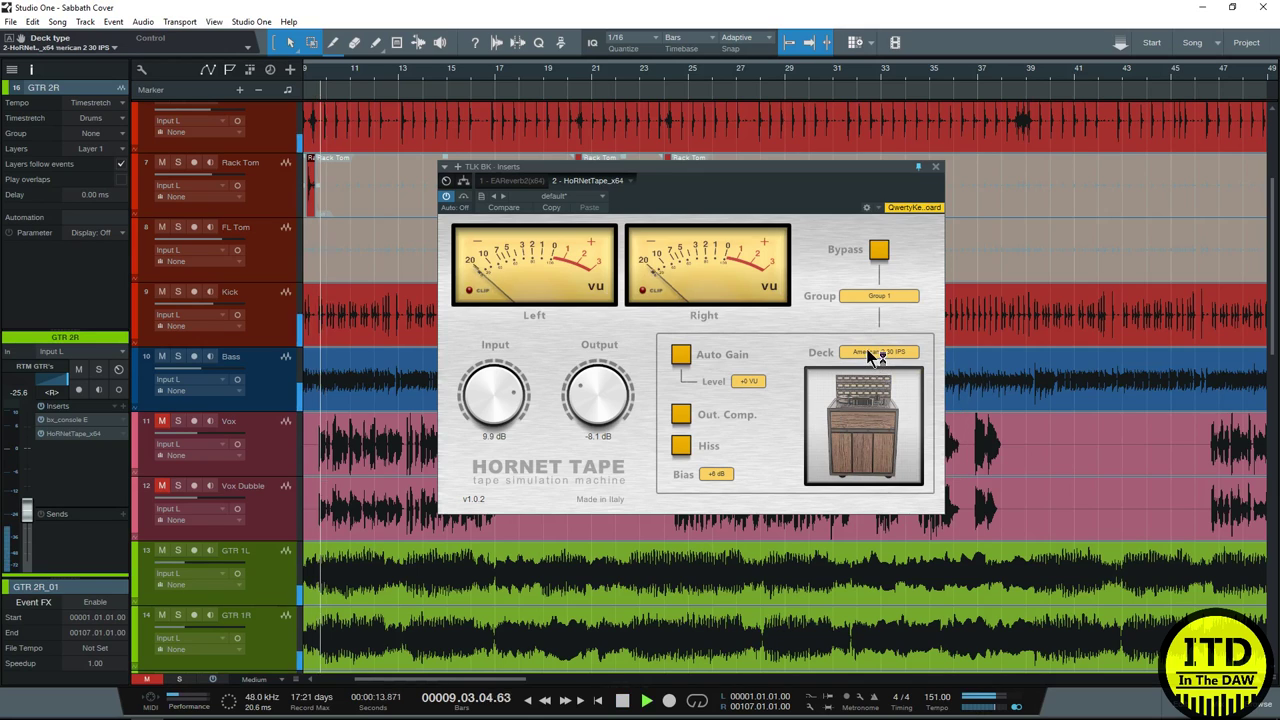
pyautogui.click(869, 354)
pyautogui.click(866, 366)
pyautogui.click(866, 356)
pyautogui.click(868, 457)
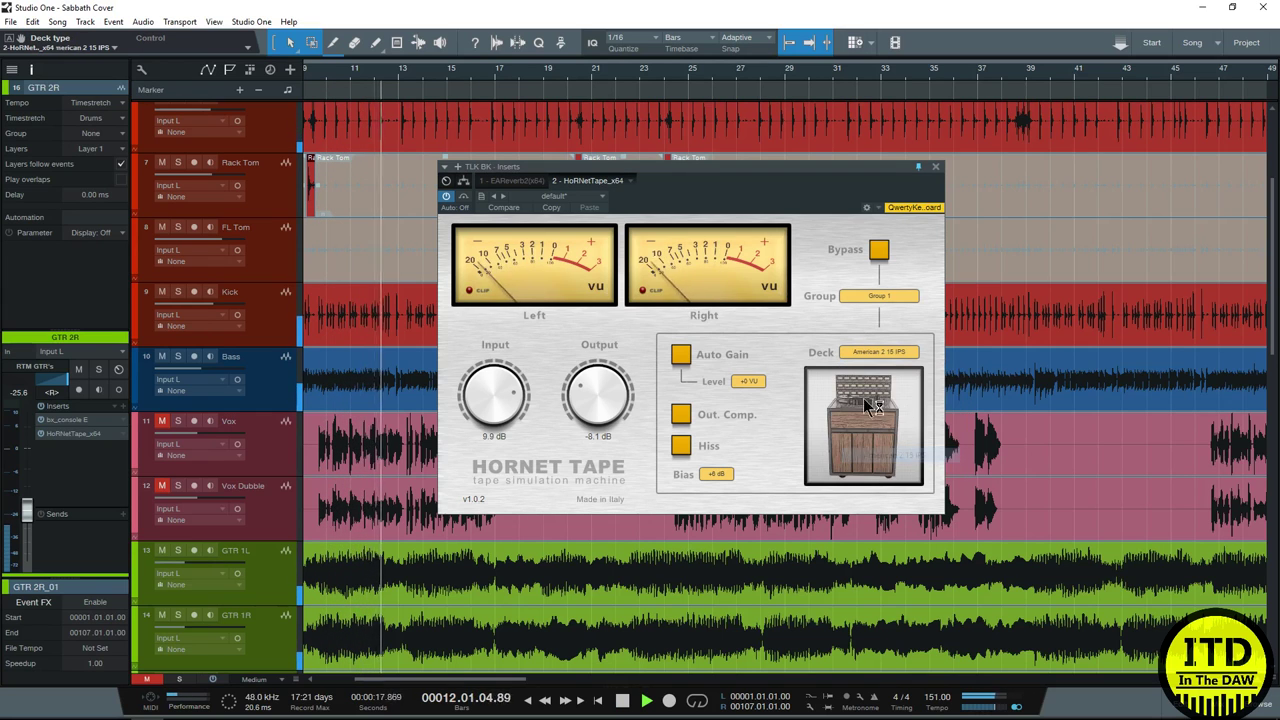
pyautogui.click(886, 355)
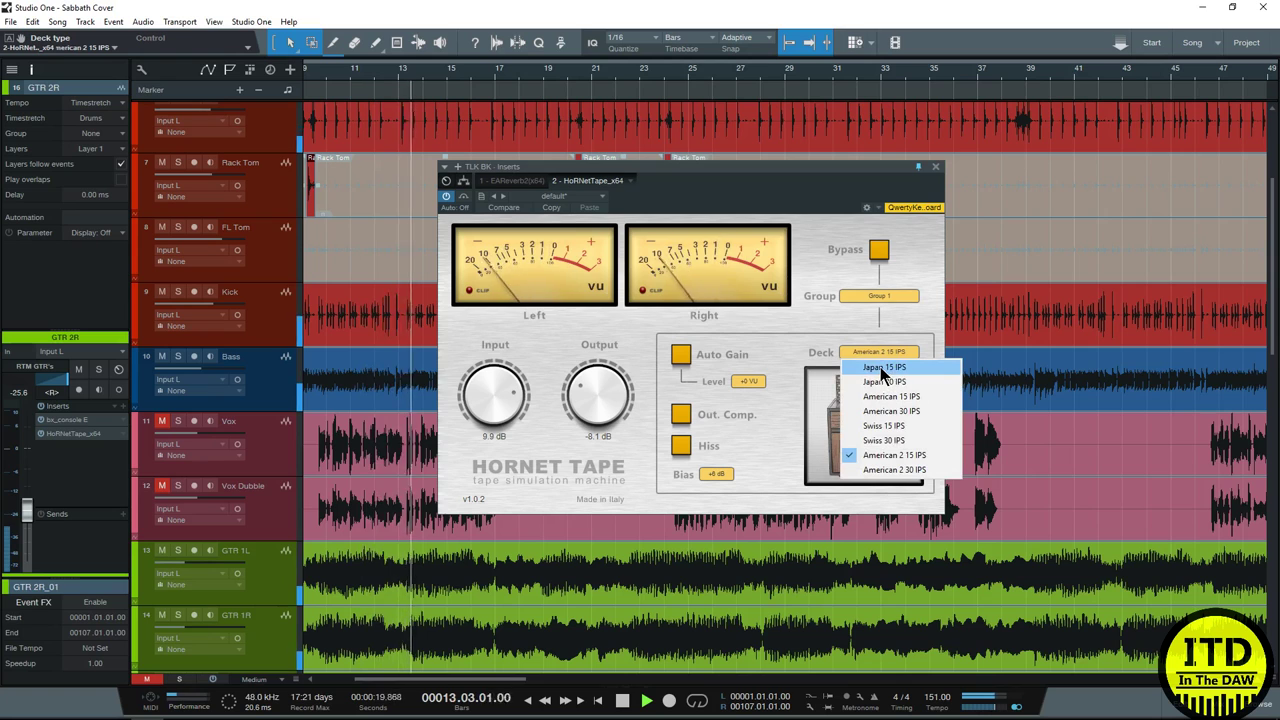
pyautogui.click(883, 369)
# Step: Try the American 2 30 IPS and American 30 IPS decks, settling on Swiss 30 IPS
pyautogui.click(879, 353)
pyautogui.click(884, 470)
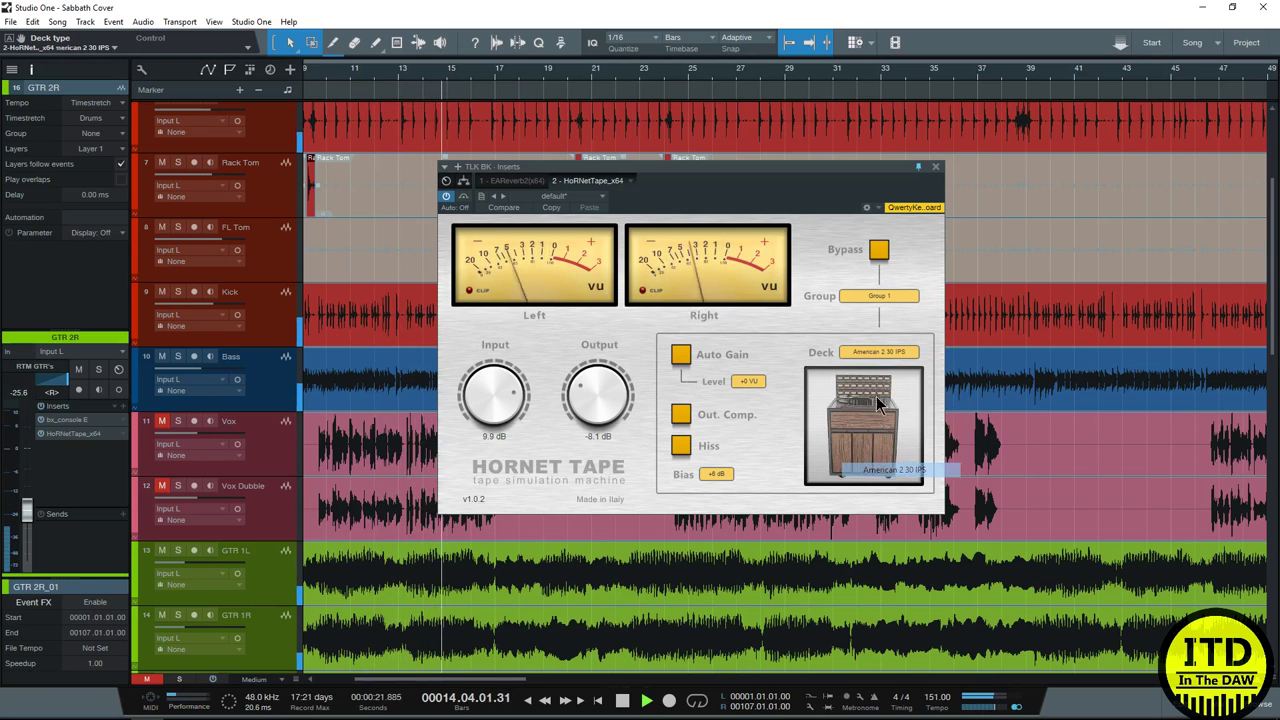
pyautogui.click(880, 353)
pyautogui.click(888, 411)
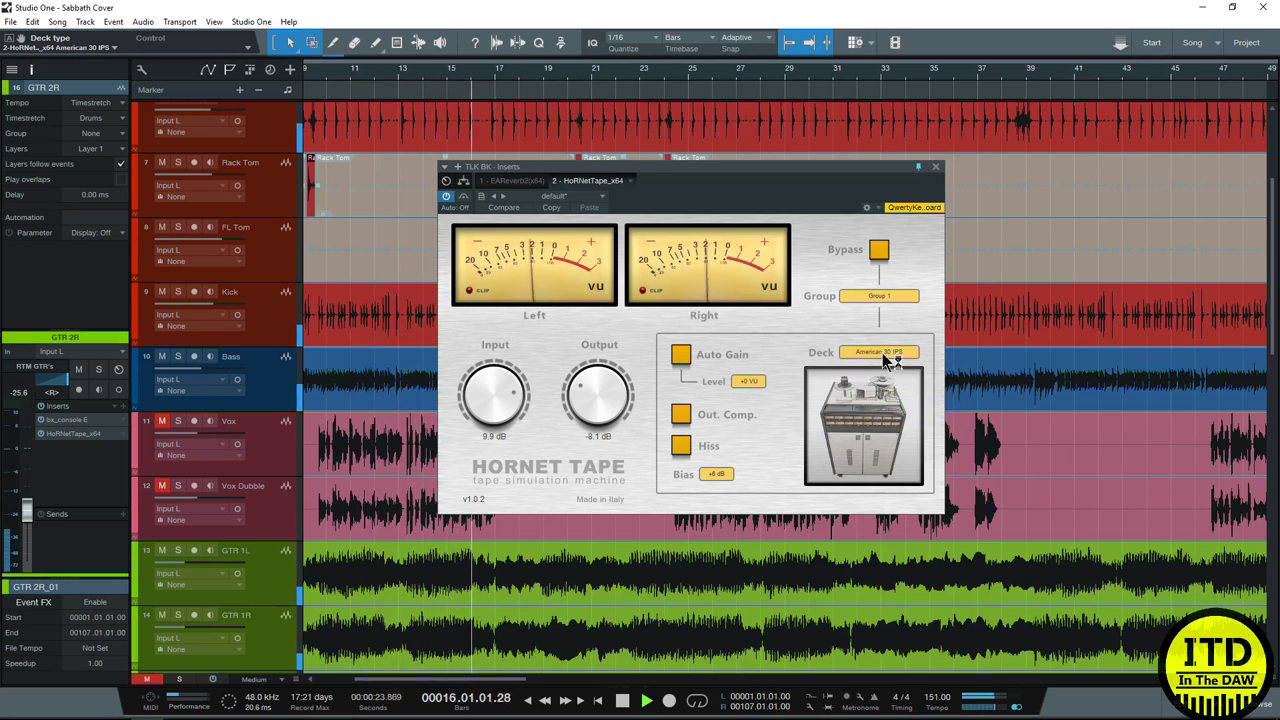
pyautogui.click(881, 353)
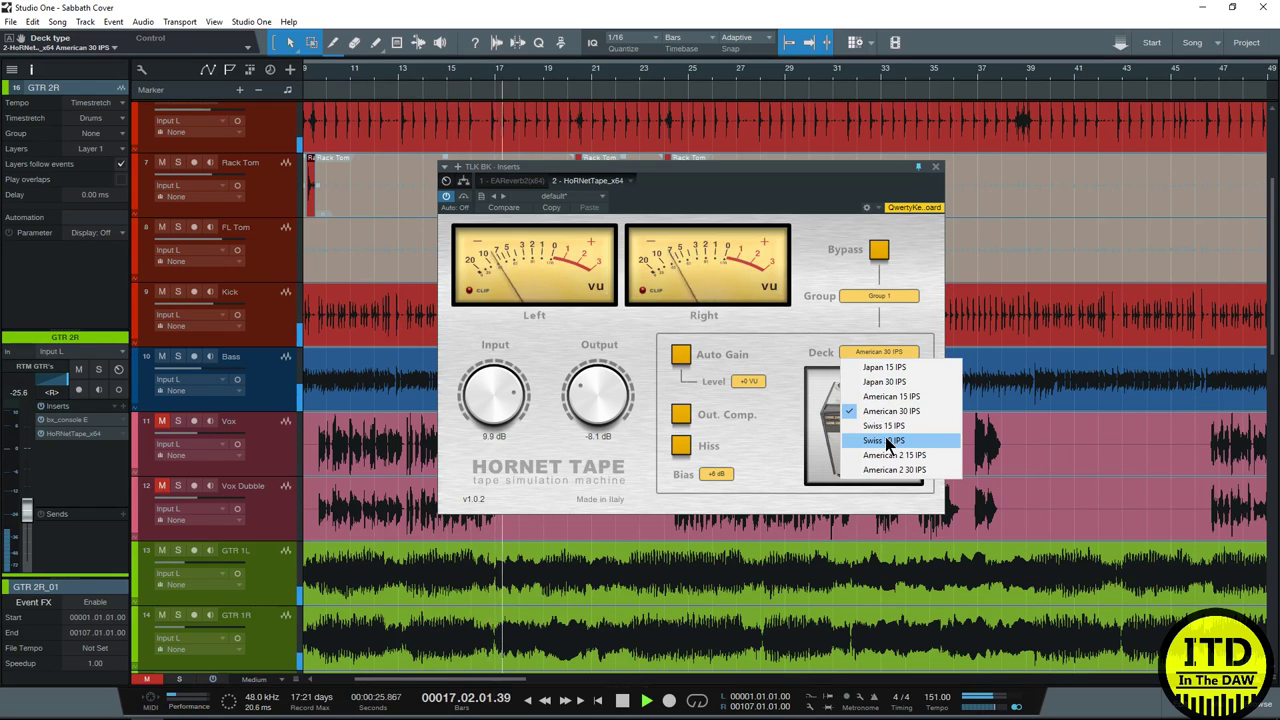
pyautogui.click(886, 439)
pyautogui.click(876, 351)
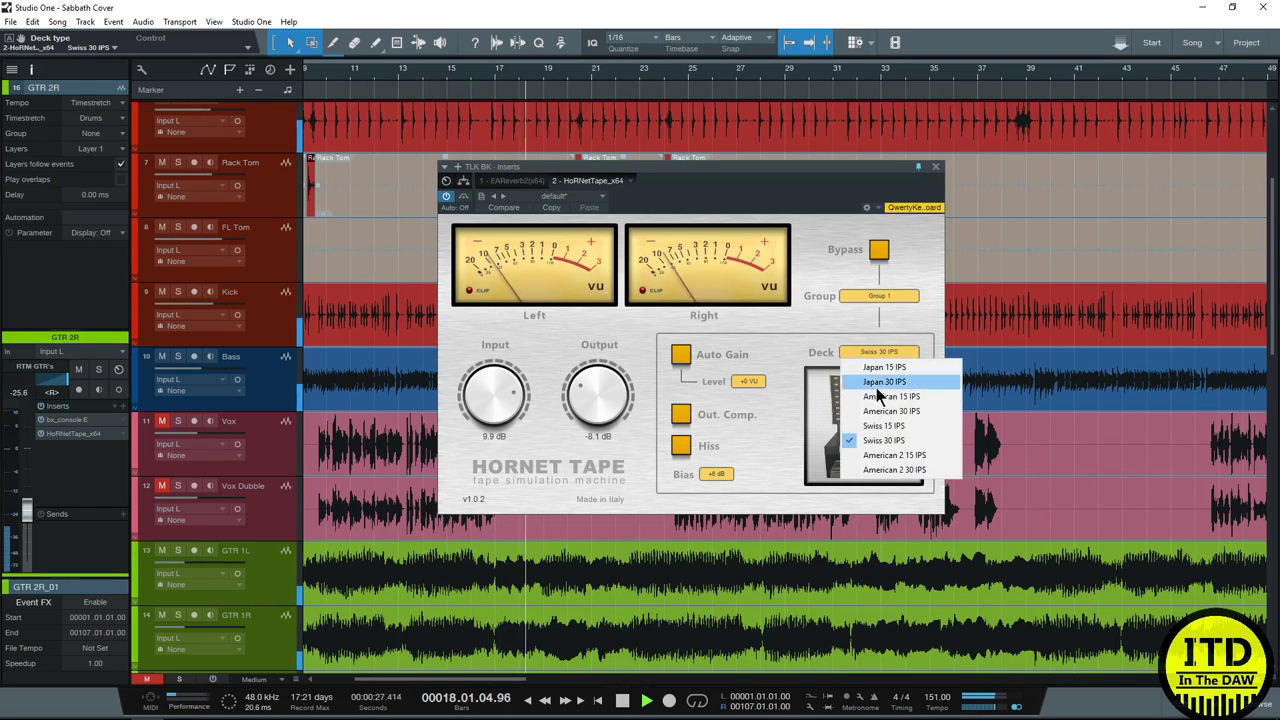
pyautogui.click(886, 441)
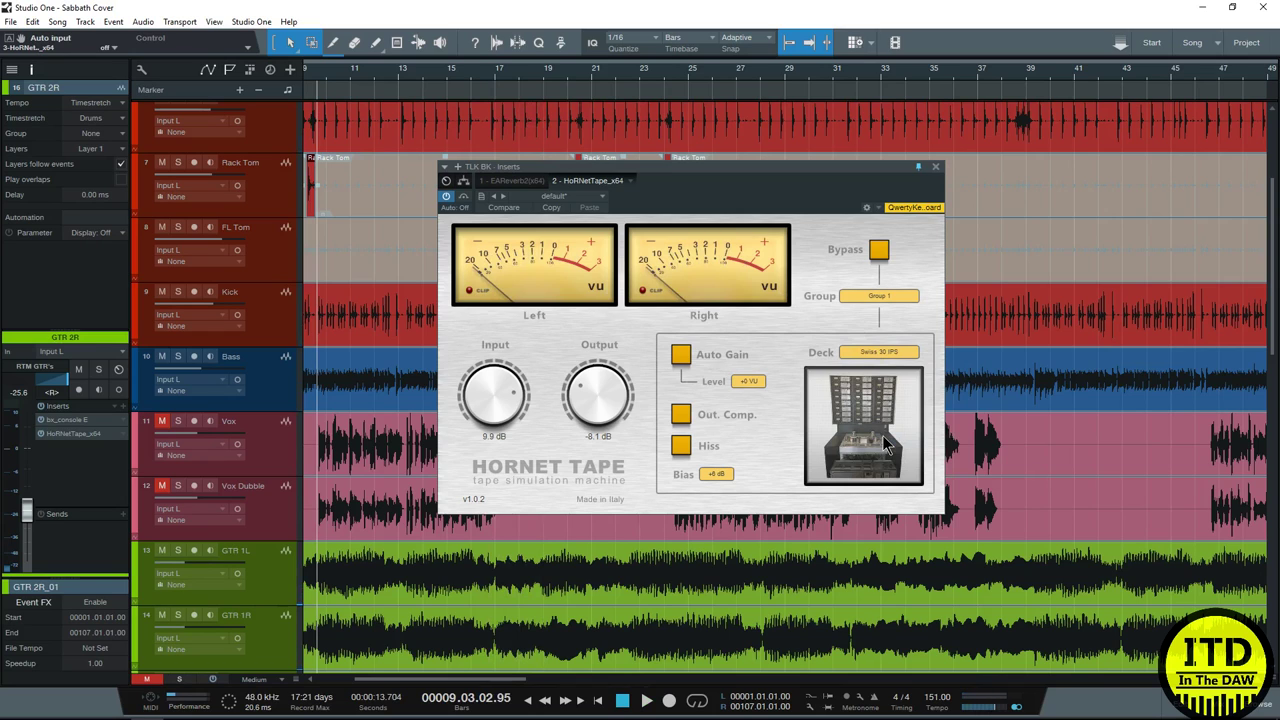
# Step: Compare the Japan 30, American 30 and Swiss 30 IPS decks, ending on American 30 IPS
pyautogui.click(867, 352)
pyautogui.click(867, 352)
pyautogui.click(867, 352)
pyautogui.click(883, 382)
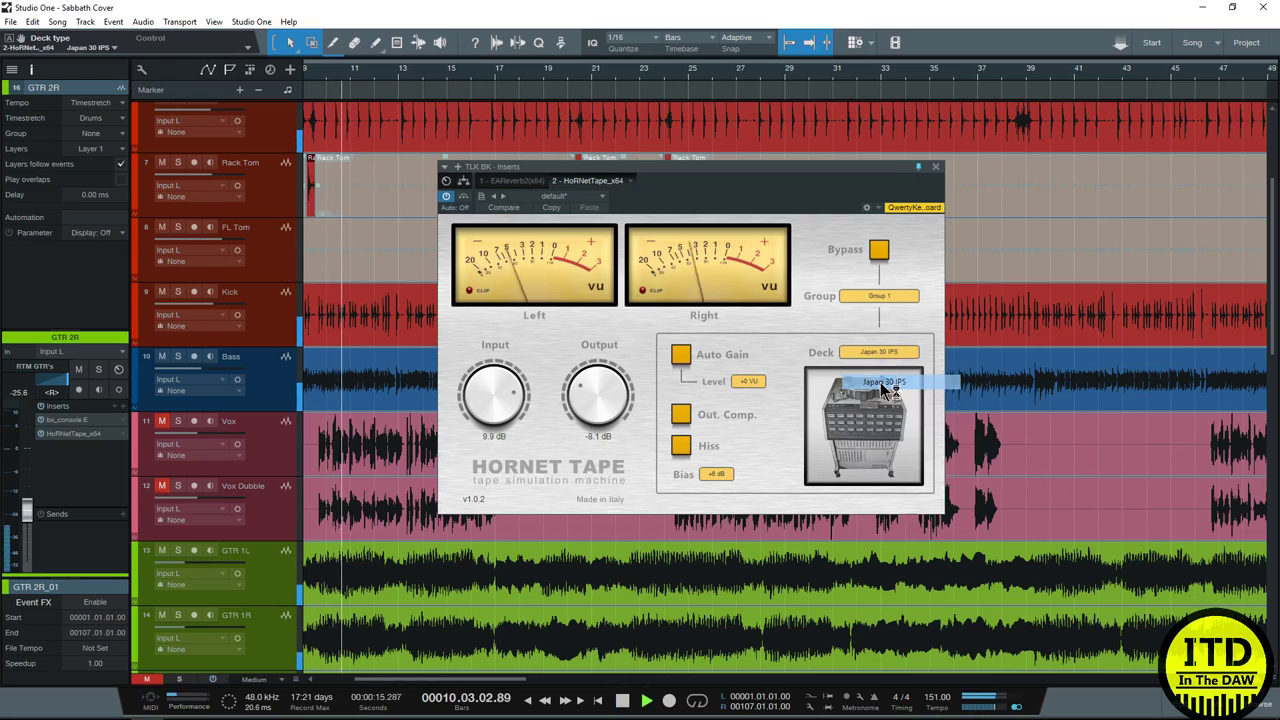
pyautogui.click(871, 352)
pyautogui.click(885, 411)
pyautogui.click(876, 352)
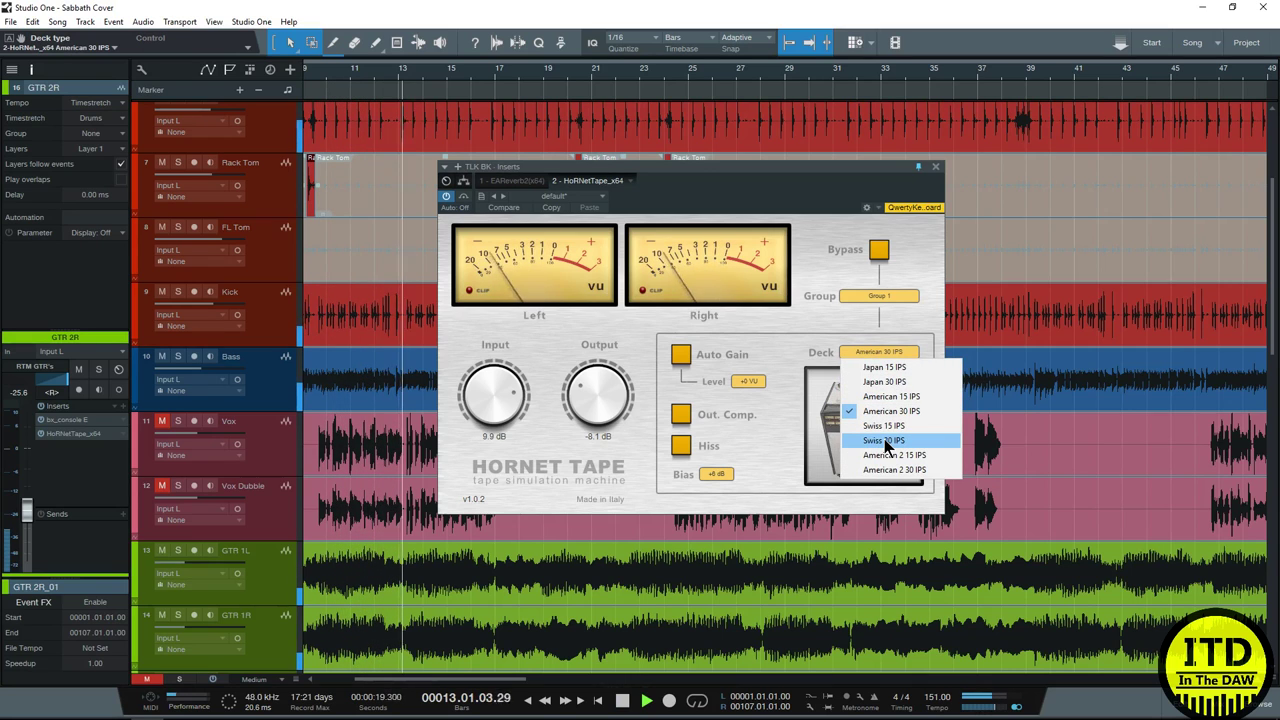
pyautogui.click(884, 440)
pyautogui.click(880, 355)
pyautogui.click(883, 409)
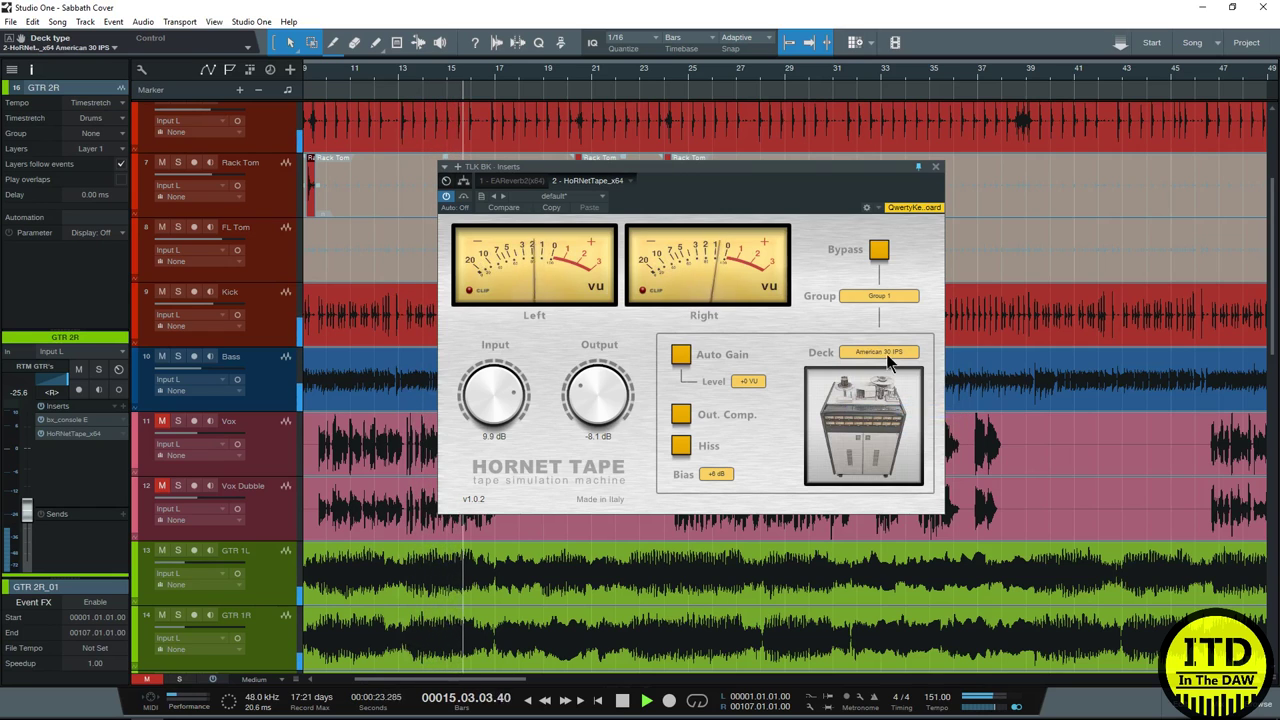
# Step: Stop playback and set the tape deck to Swiss 30 IPS
pyautogui.press('space')
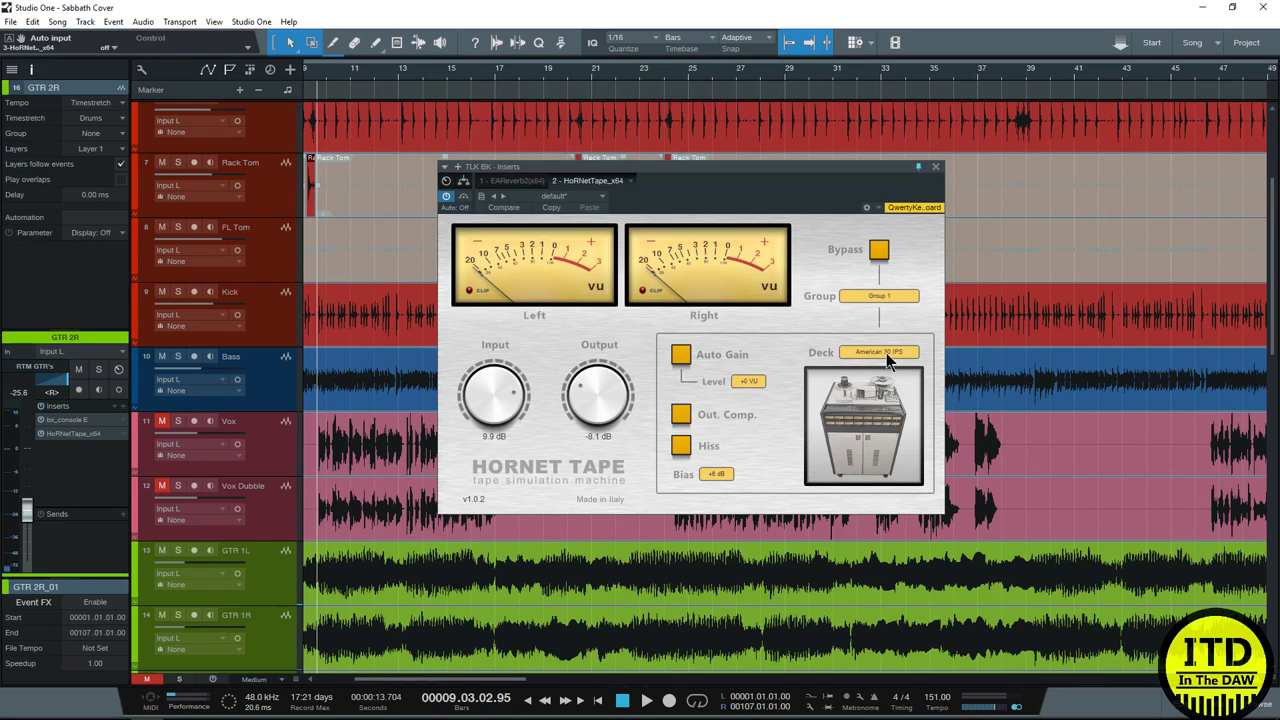
pyautogui.click(886, 353)
pyautogui.click(886, 441)
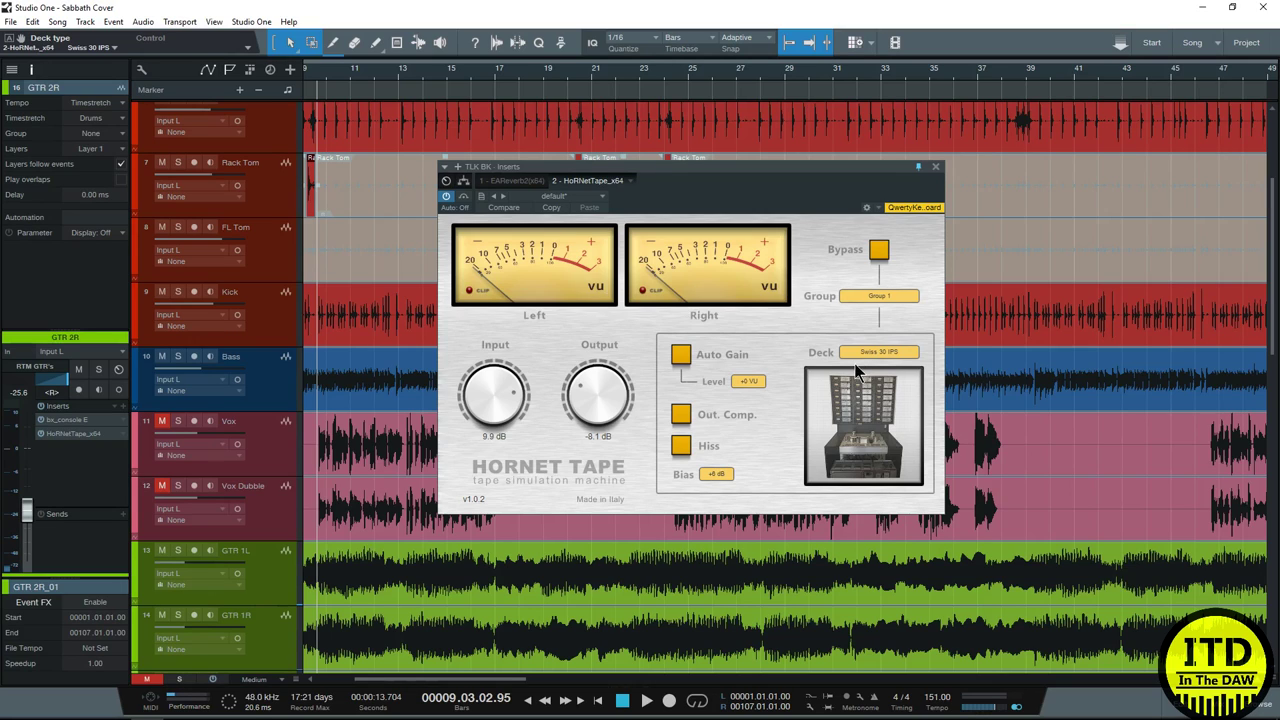
# Step: In the Console, open the Snare's Hornet Tape and close the TLK BK plug-in window
pyautogui.press('F3')
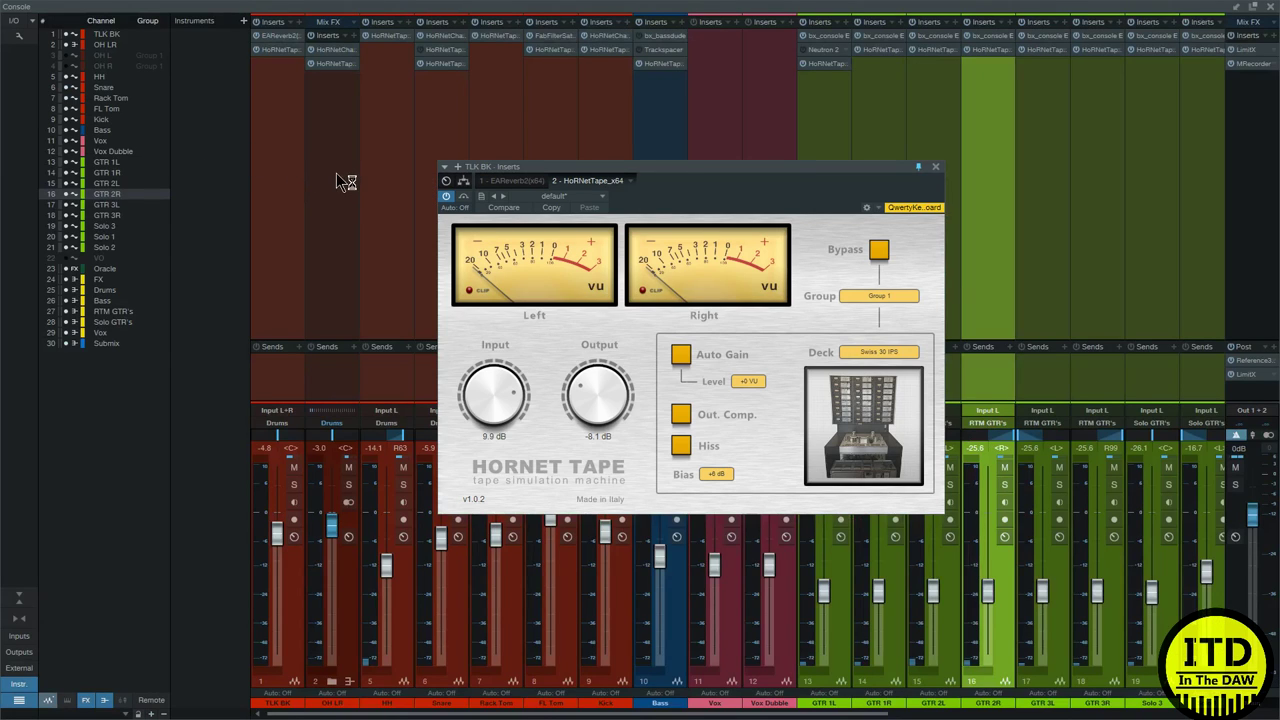
pyautogui.click(335, 97)
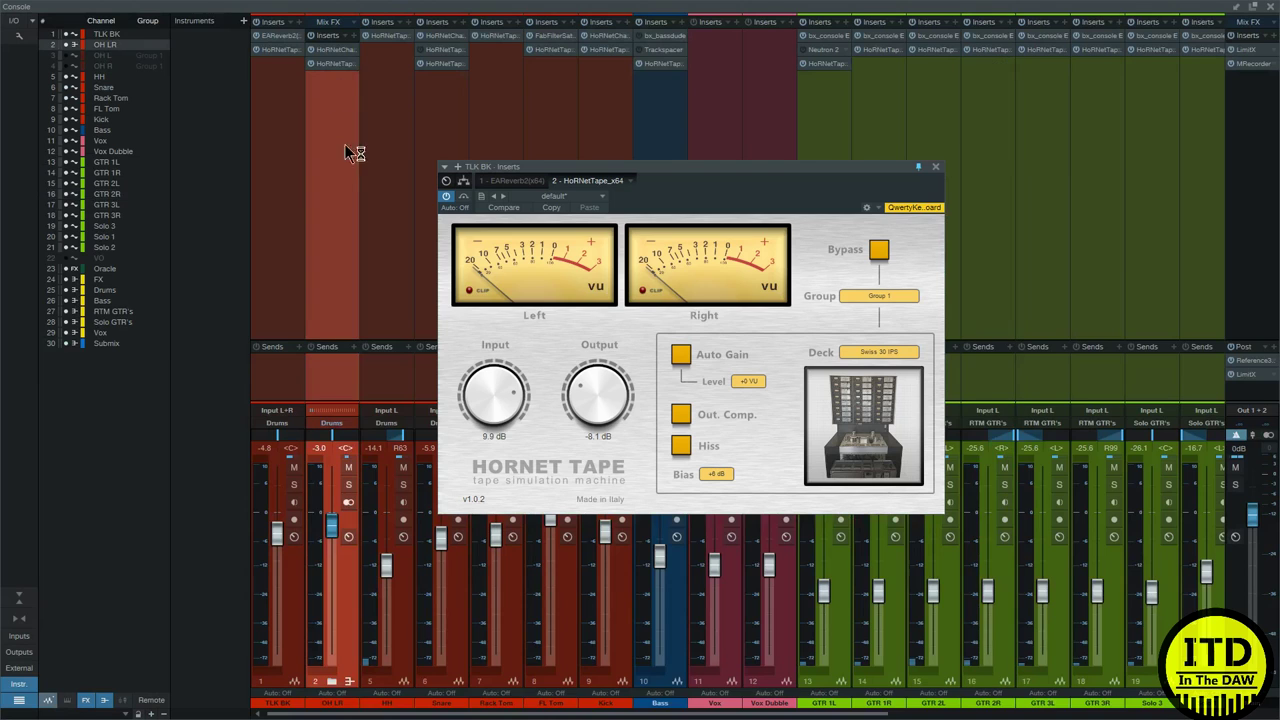
pyautogui.doubleClick(445, 78)
pyautogui.click(436, 79)
pyautogui.click(420, 63)
pyautogui.moveTo(728, 208); pyautogui.dragTo(938, 162)
# Step: Check the Snare plug-in's link group and bias choices while repositioning its window
pyautogui.click(933, 289)
pyautogui.click(944, 308)
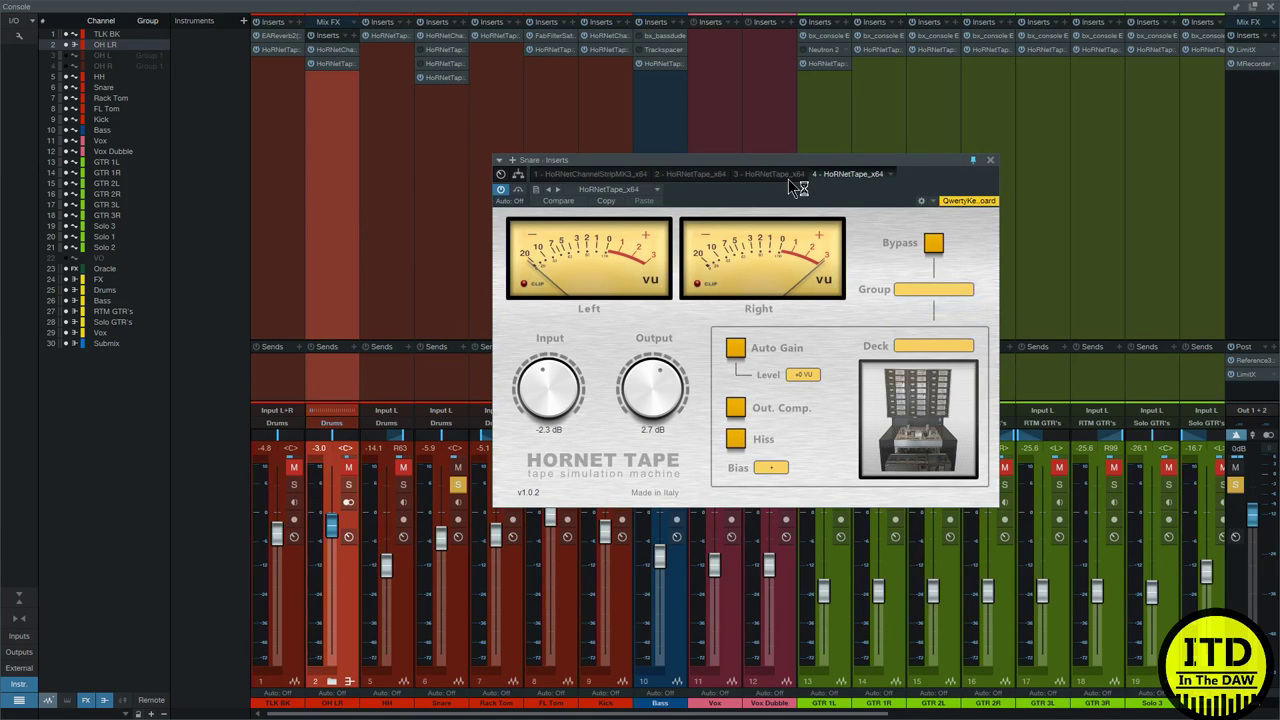
pyautogui.moveTo(785, 158); pyautogui.dragTo(887, 143)
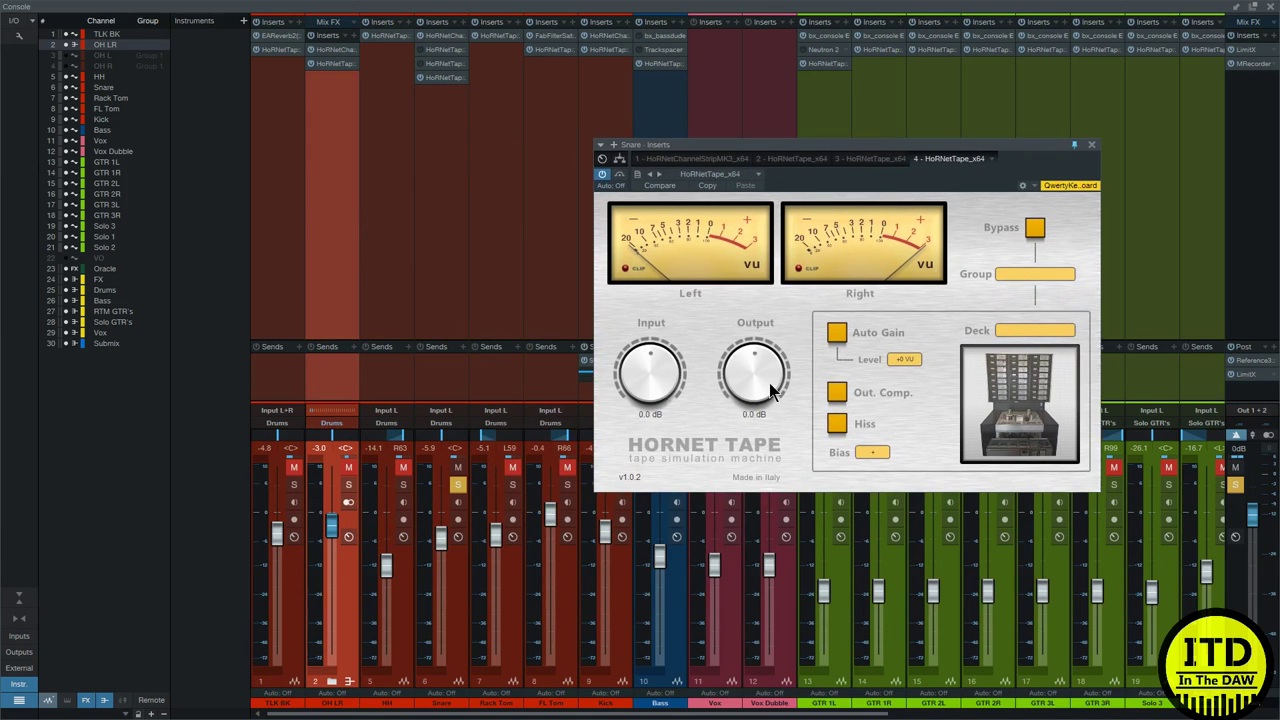
pyautogui.click(872, 452)
pyautogui.click(445, 66)
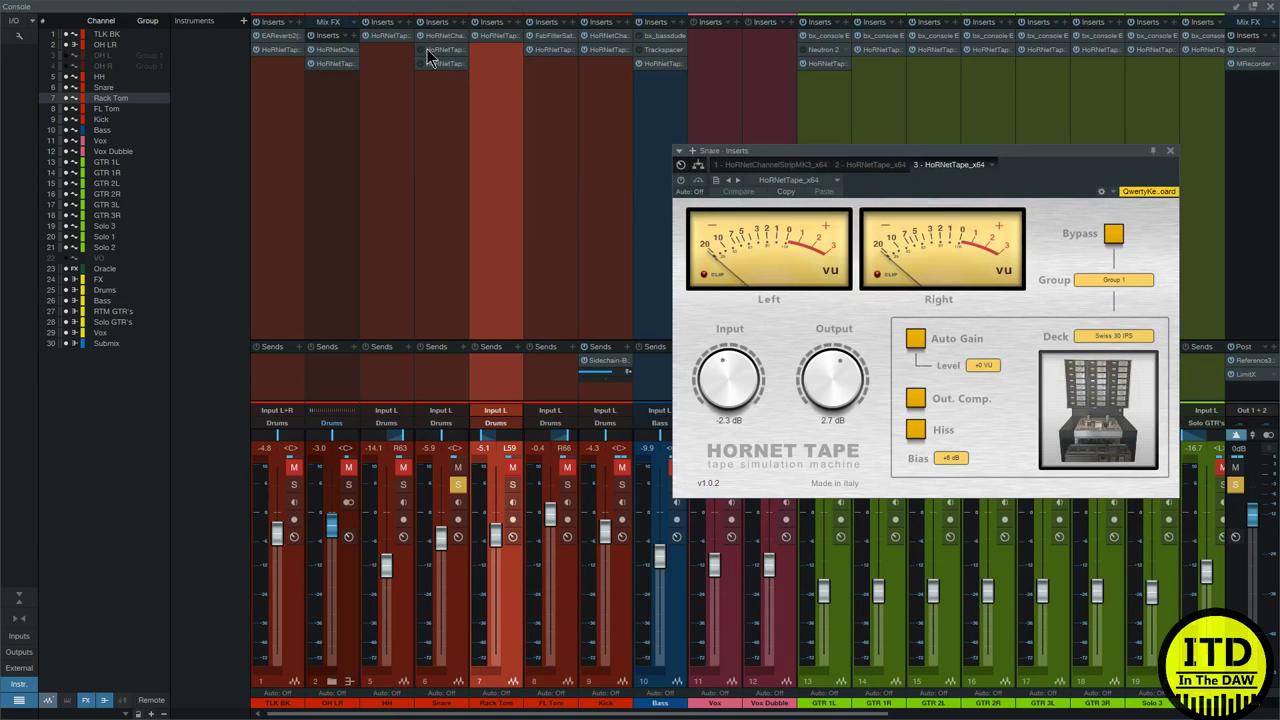
# Step: Ungroup the Snare's Hornet Tape, reset Input and Output to 0.0 dB, and set Bias to +0 dB
pyautogui.click(1108, 284)
pyautogui.click(1113, 296)
pyautogui.doubleClick(741, 385)
pyautogui.doubleClick(845, 395)
pyautogui.click(950, 458)
pyautogui.click(966, 474)
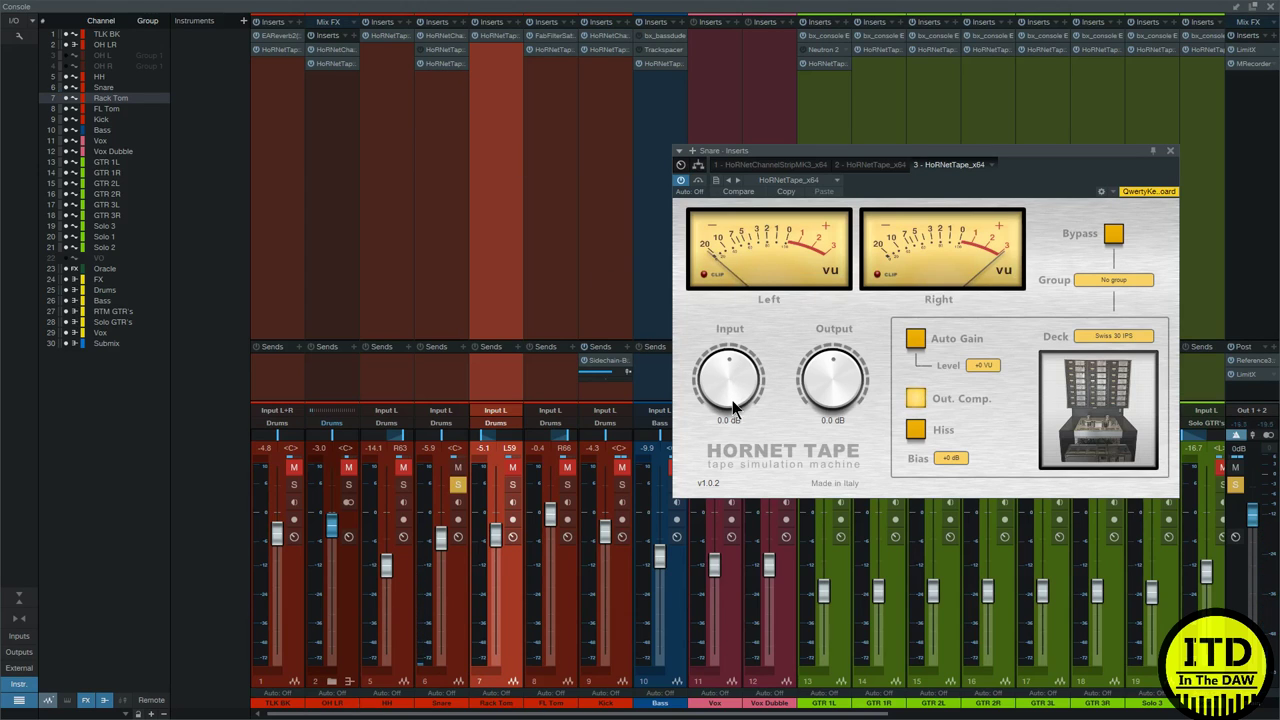
# Step: Drive the snare tape Input to 11.4 dB and Output to -3.3 dB, comparing against bypass
pyautogui.moveTo(730, 398); pyautogui.dragTo(762, 291)
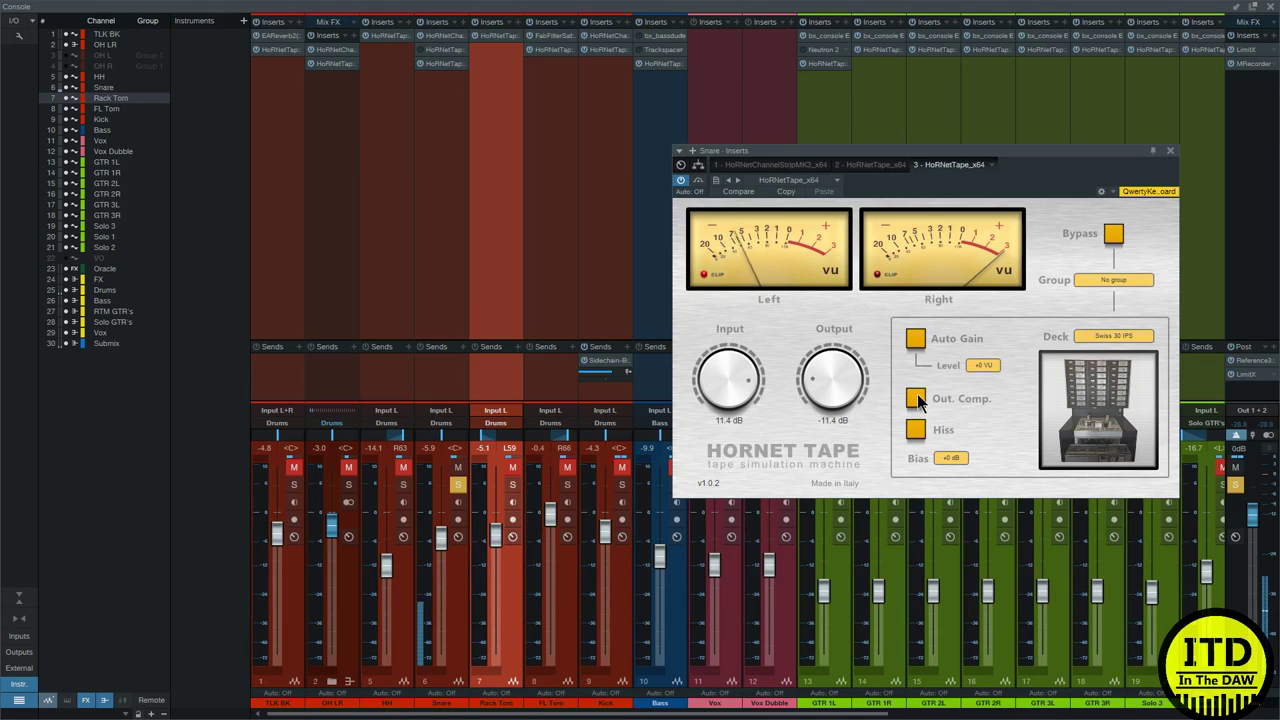
pyautogui.click(684, 179)
pyautogui.click(684, 179)
pyautogui.moveTo(836, 379); pyautogui.dragTo(827, 318)
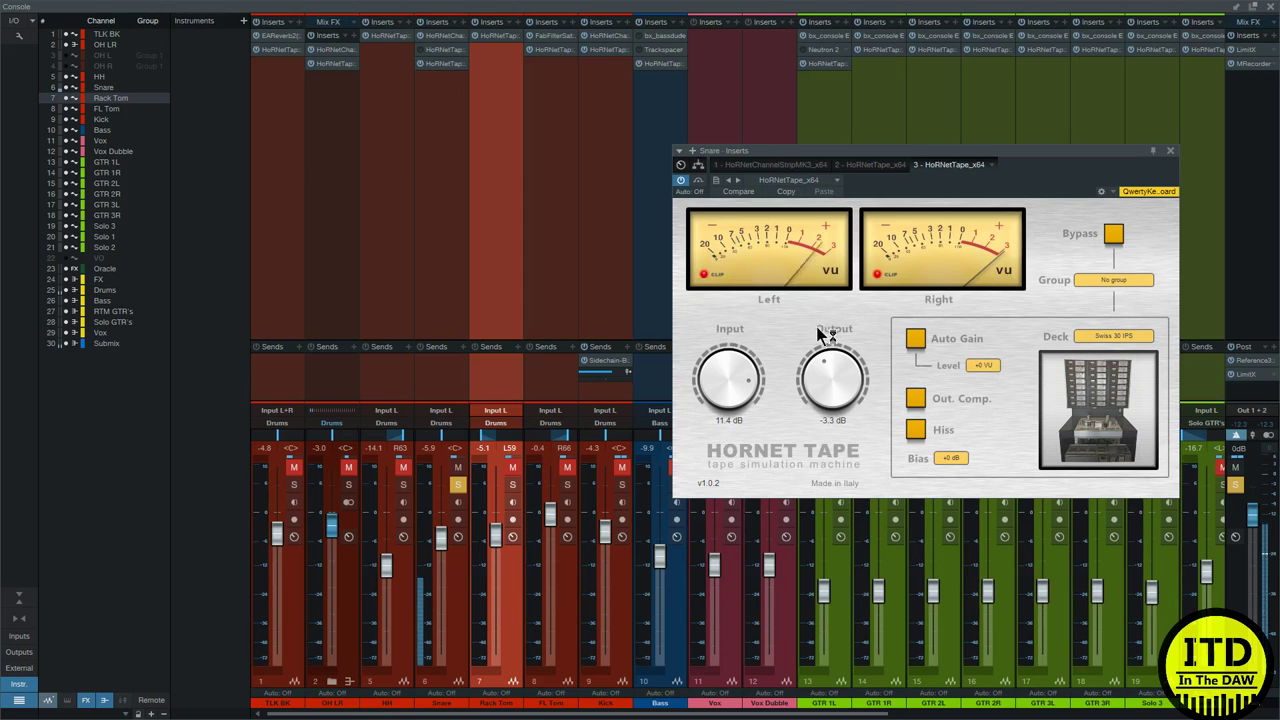
pyautogui.click(682, 181)
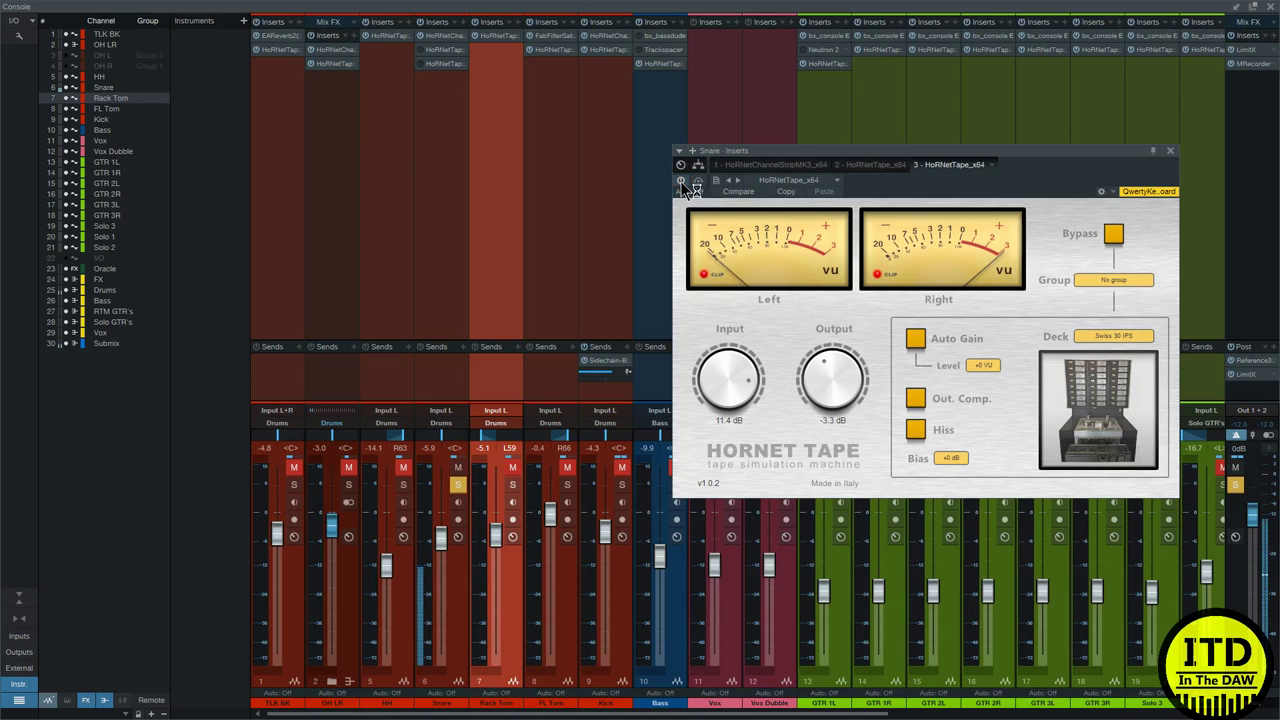
pyautogui.click(681, 181)
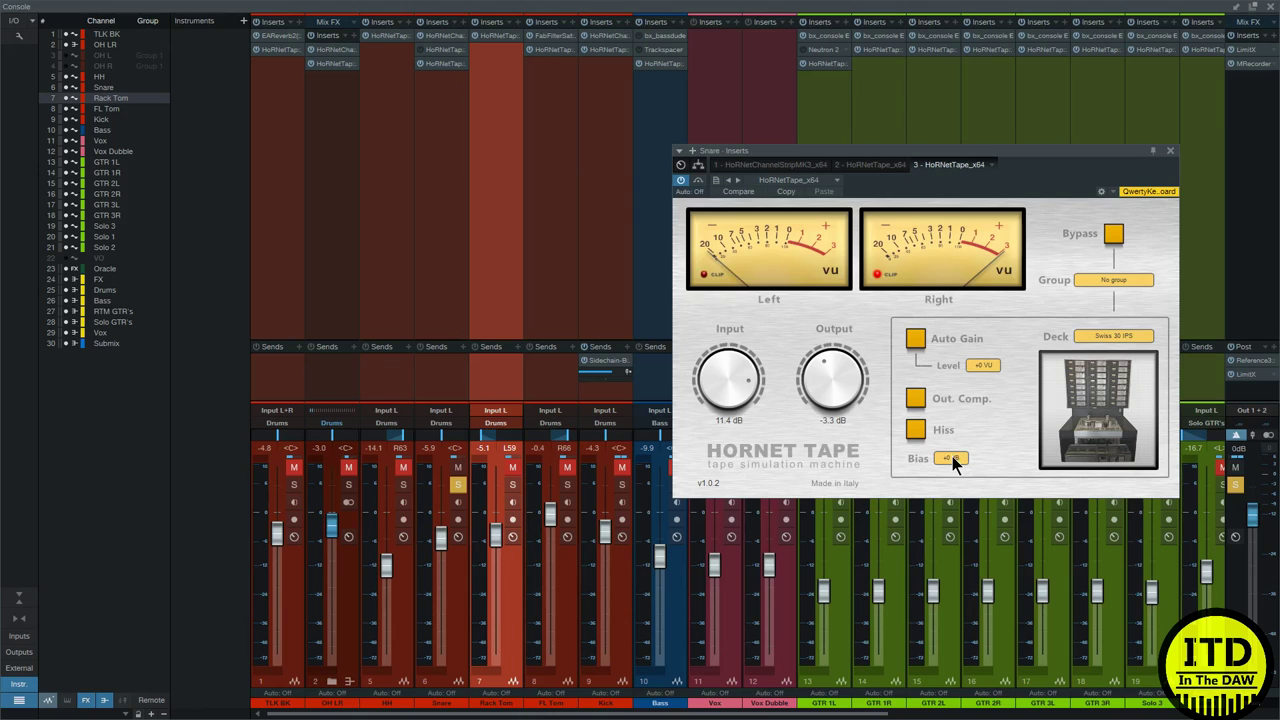
# Step: Audition the American 30, Swiss 30, Japan 30 and American 2 30 IPS decks on the snare
pyautogui.click(1128, 340)
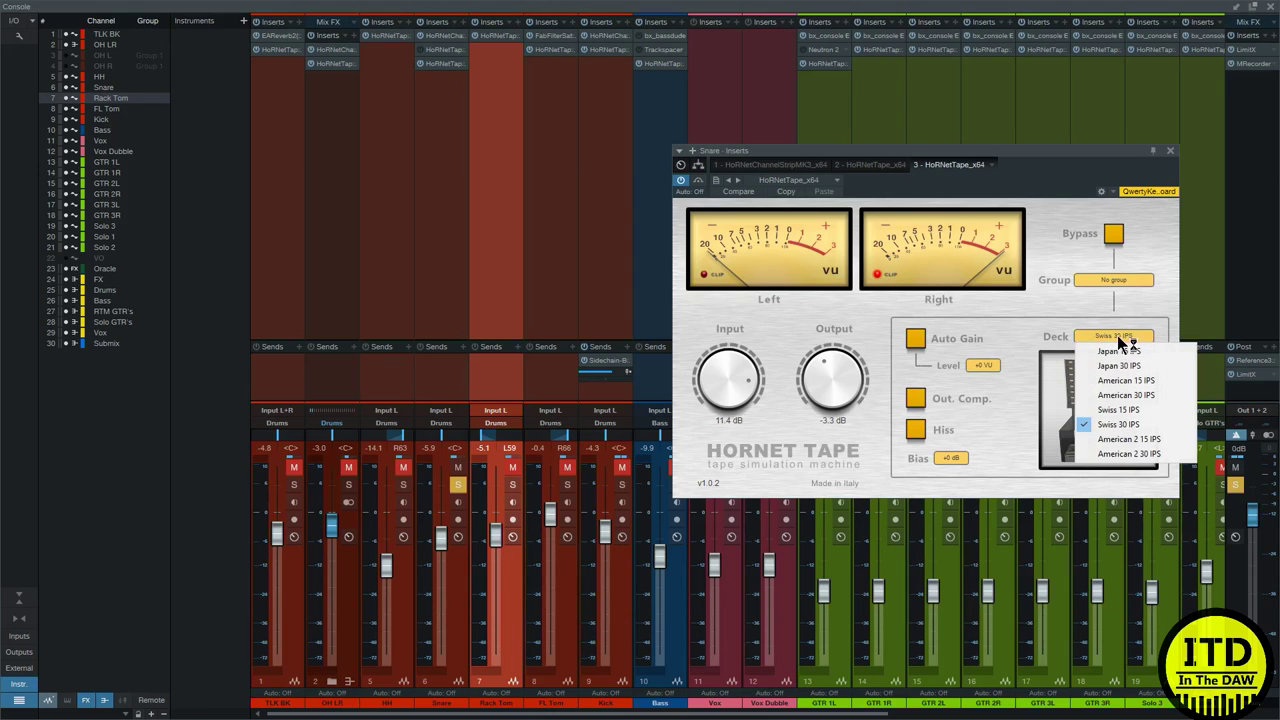
pyautogui.click(1127, 398)
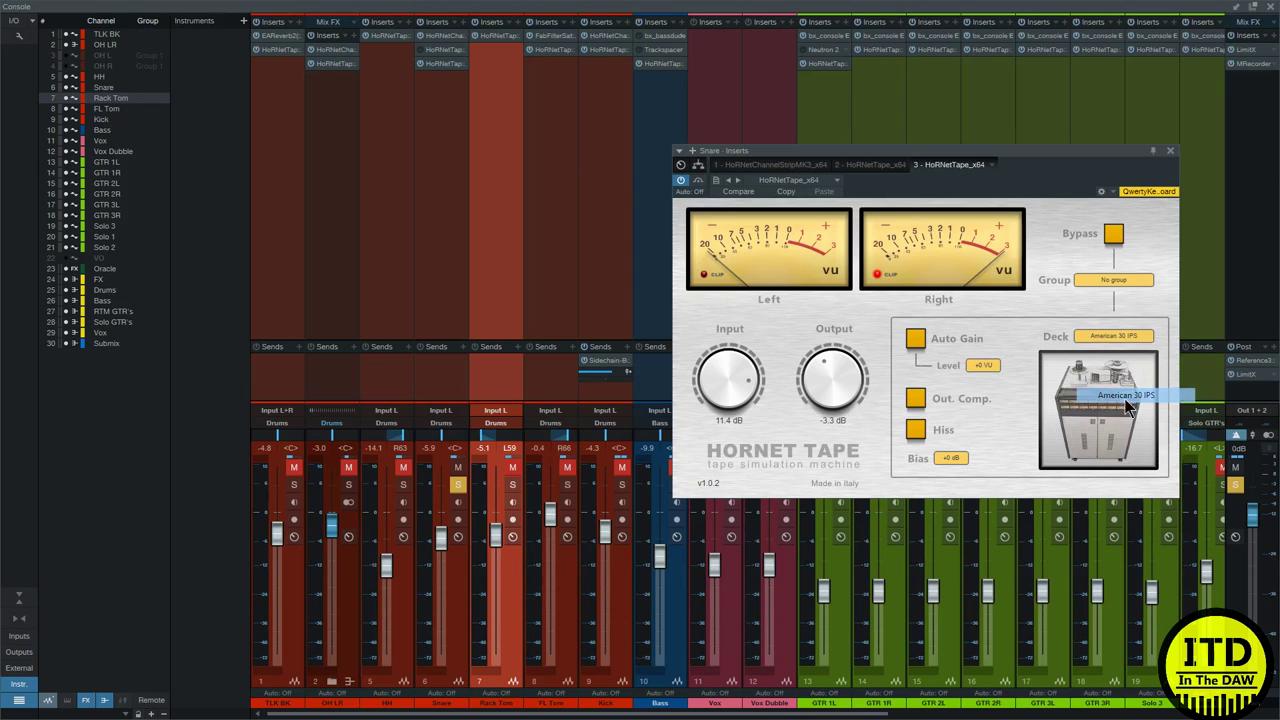
pyautogui.click(1120, 336)
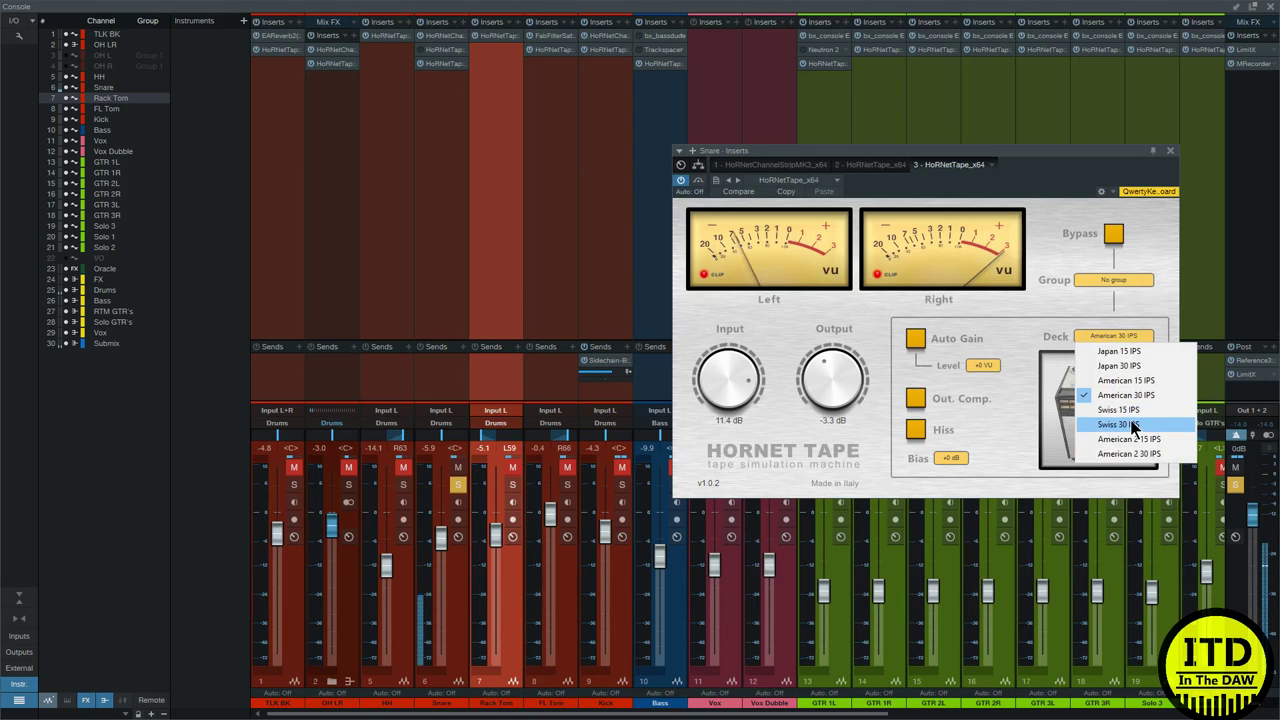
pyautogui.click(1133, 425)
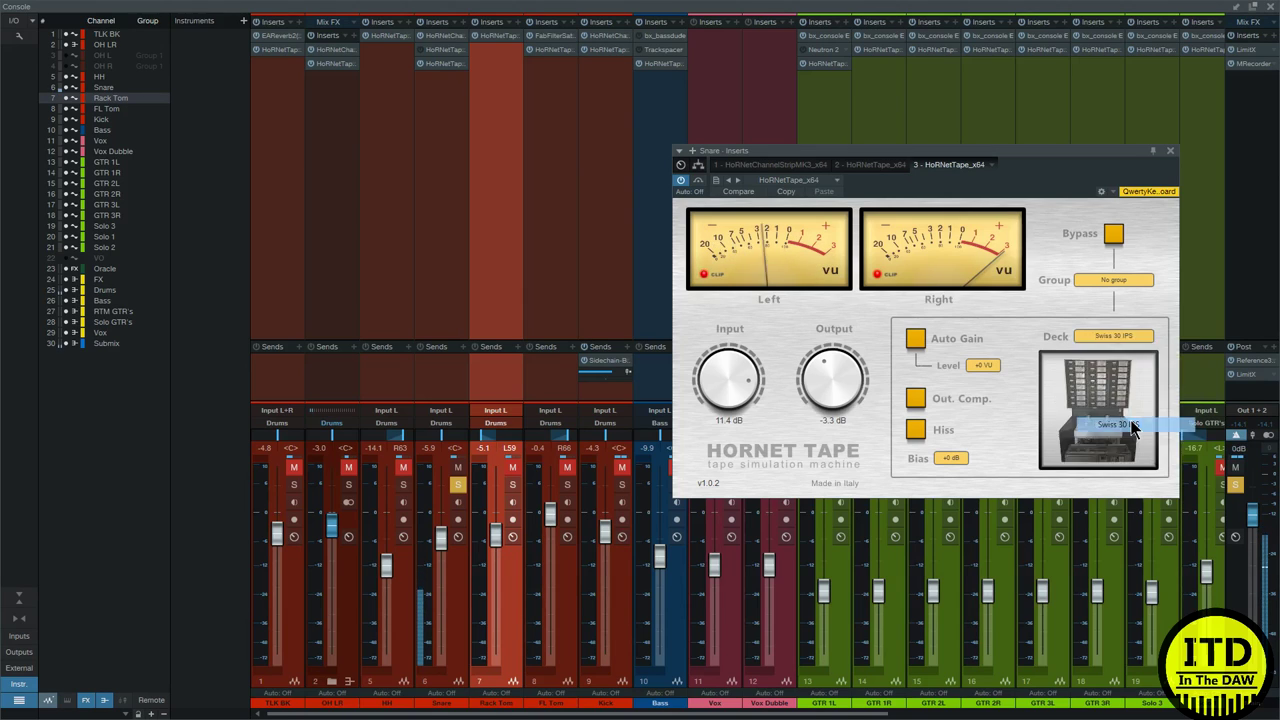
pyautogui.click(1118, 344)
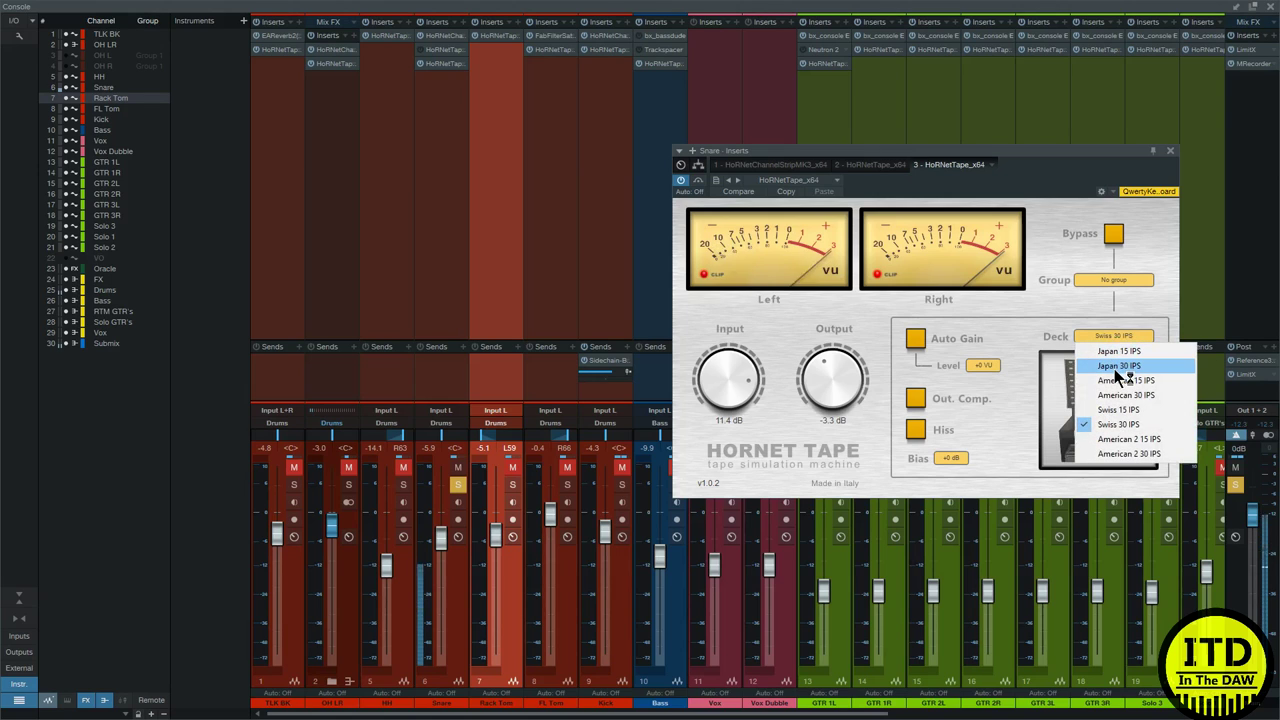
pyautogui.click(1118, 366)
pyautogui.click(1118, 336)
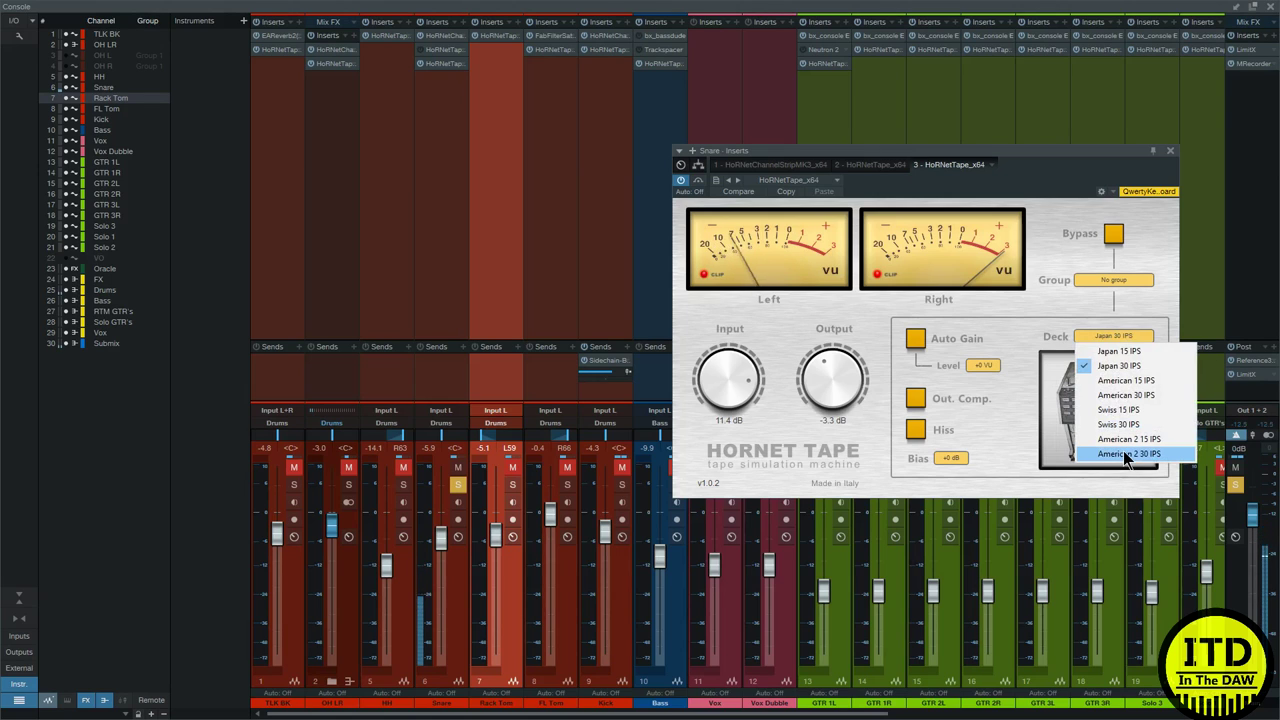
pyautogui.click(1127, 457)
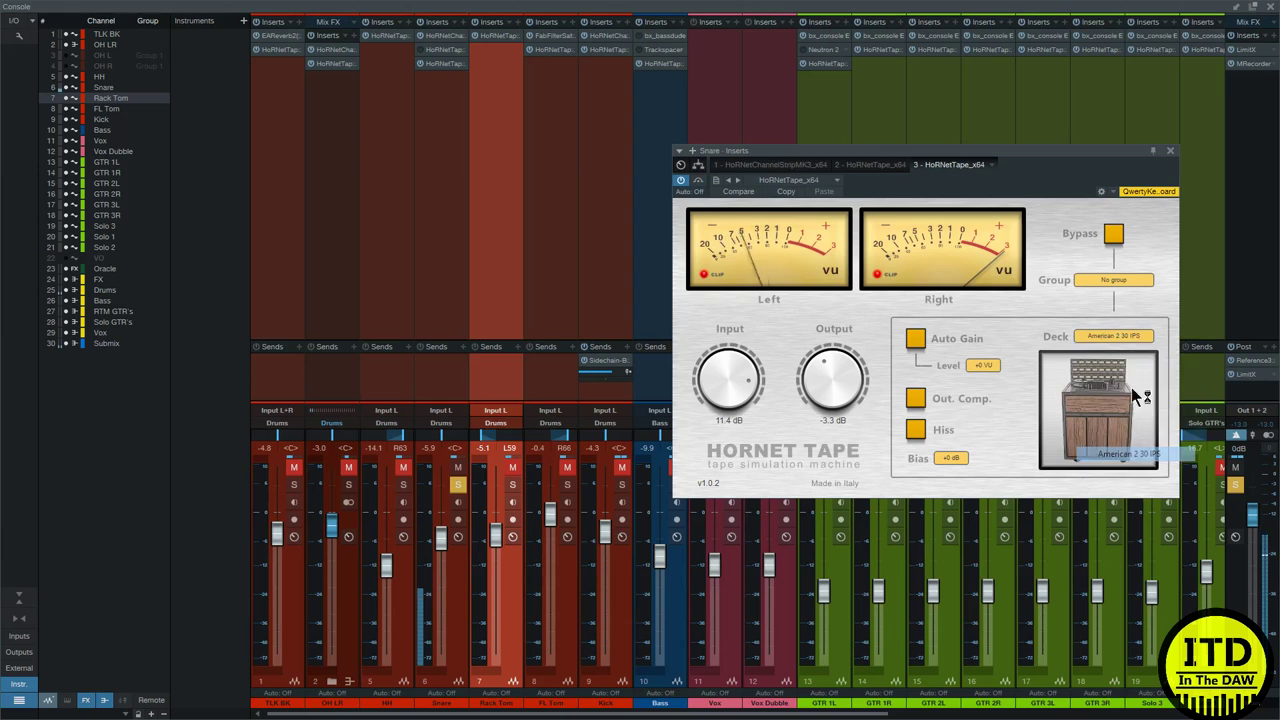
pyautogui.click(1117, 338)
pyautogui.click(1122, 412)
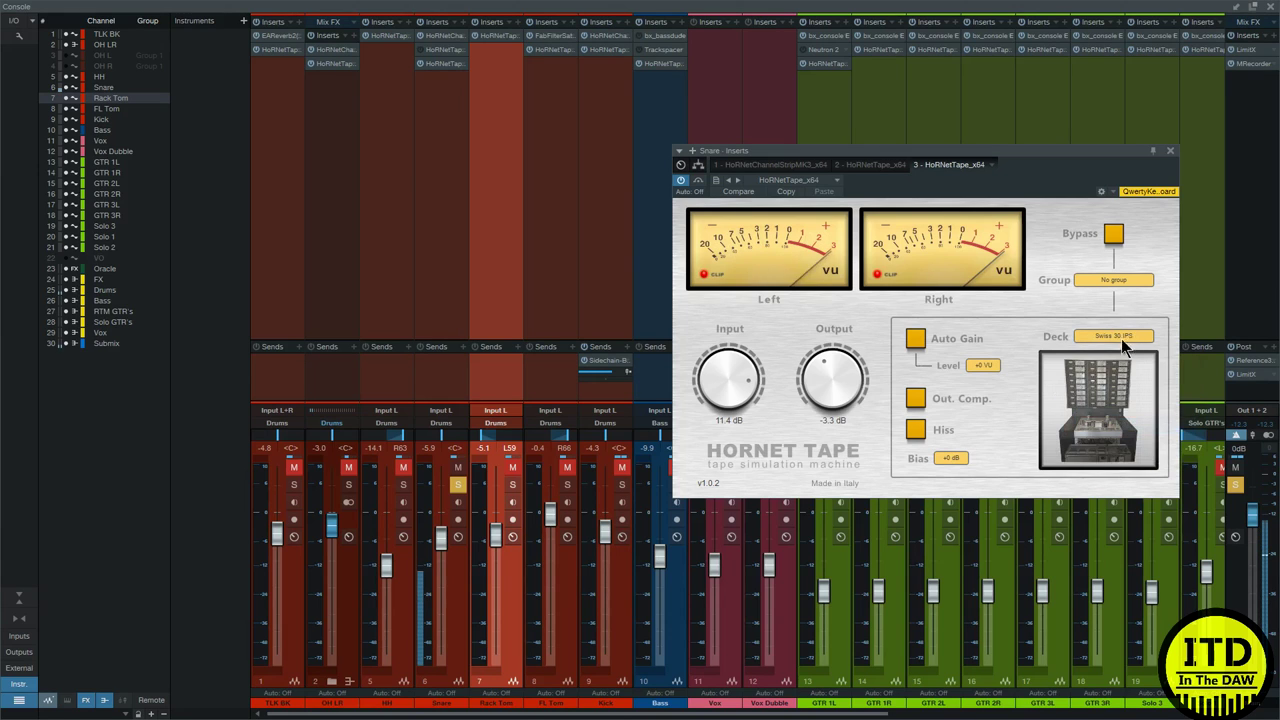
# Step: Compare American 15 IPS and Swiss 30 IPS, finally settling on American 30 IPS
pyautogui.click(1115, 336)
pyautogui.click(1122, 394)
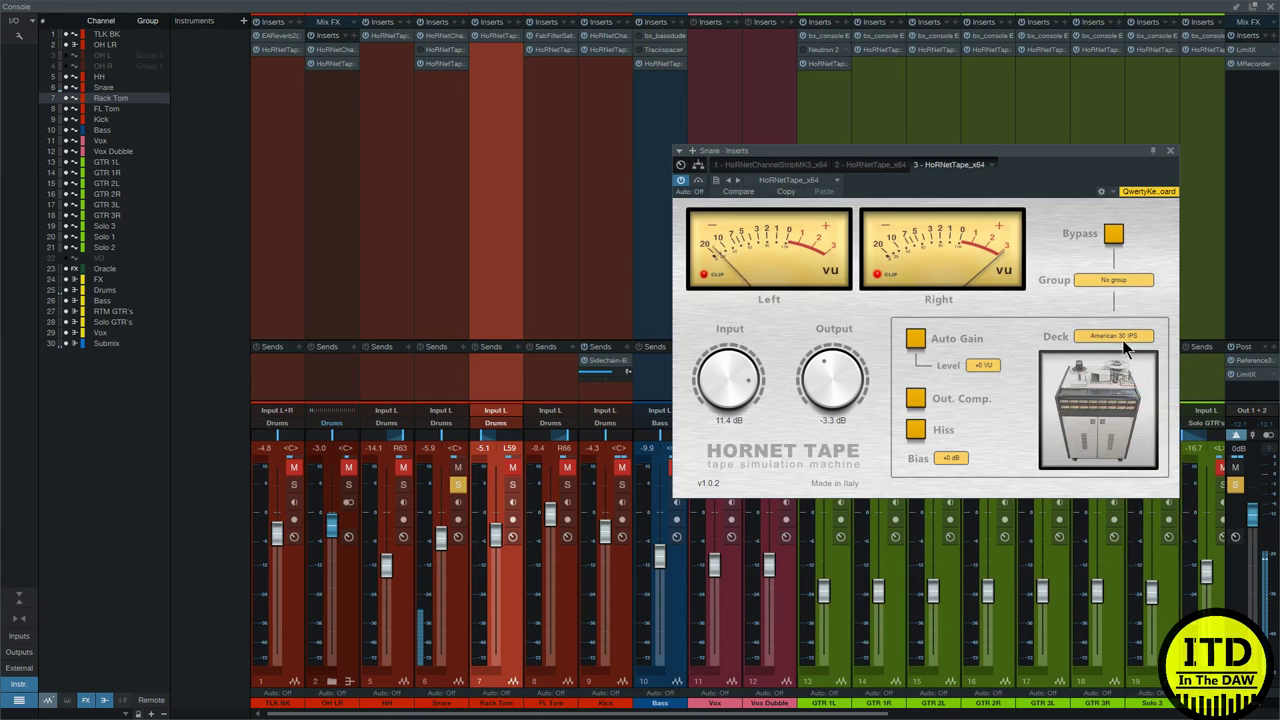
pyautogui.click(1120, 337)
pyautogui.click(1127, 382)
pyautogui.click(1127, 336)
pyautogui.click(1122, 424)
pyautogui.click(1115, 336)
pyautogui.click(1124, 424)
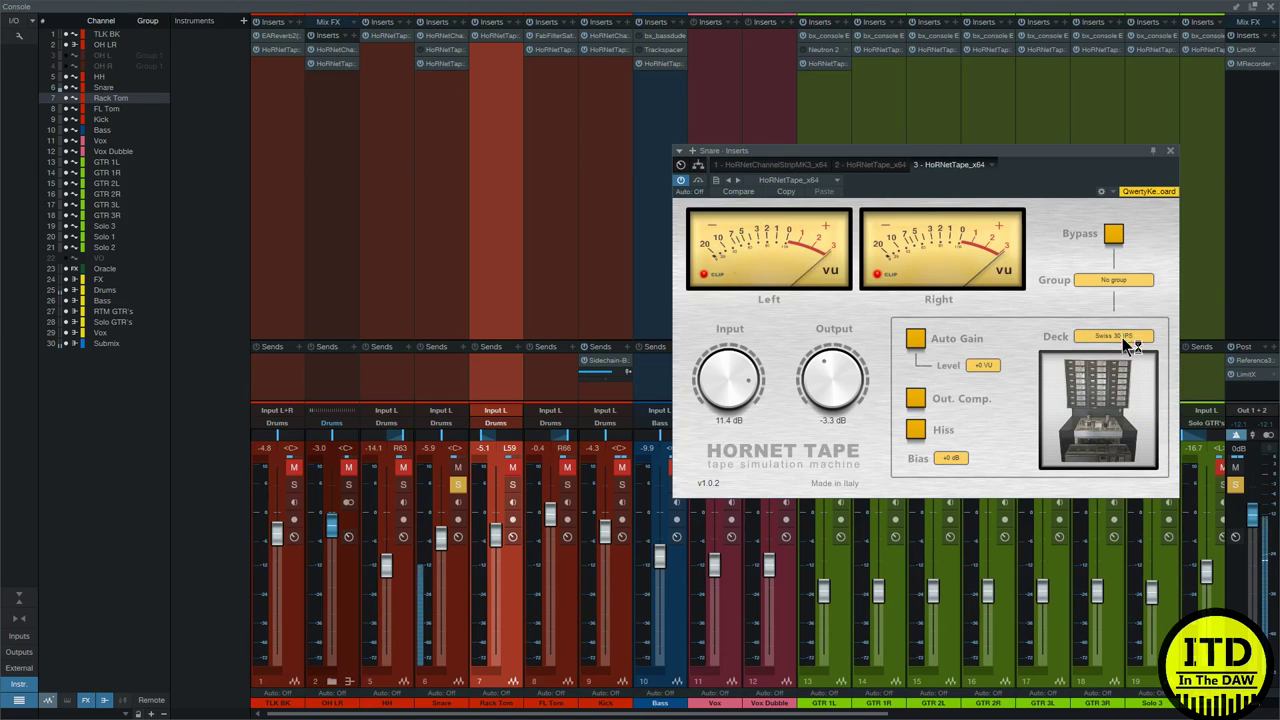
pyautogui.click(1121, 337)
pyautogui.click(1122, 395)
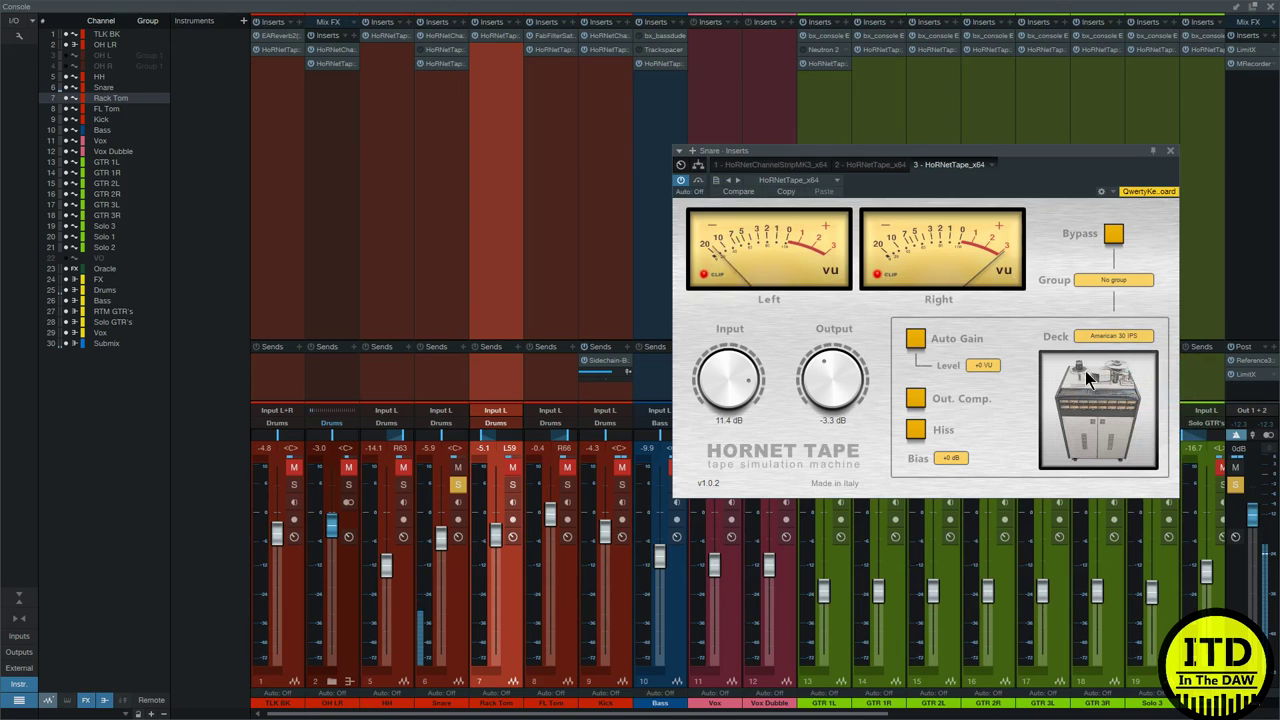